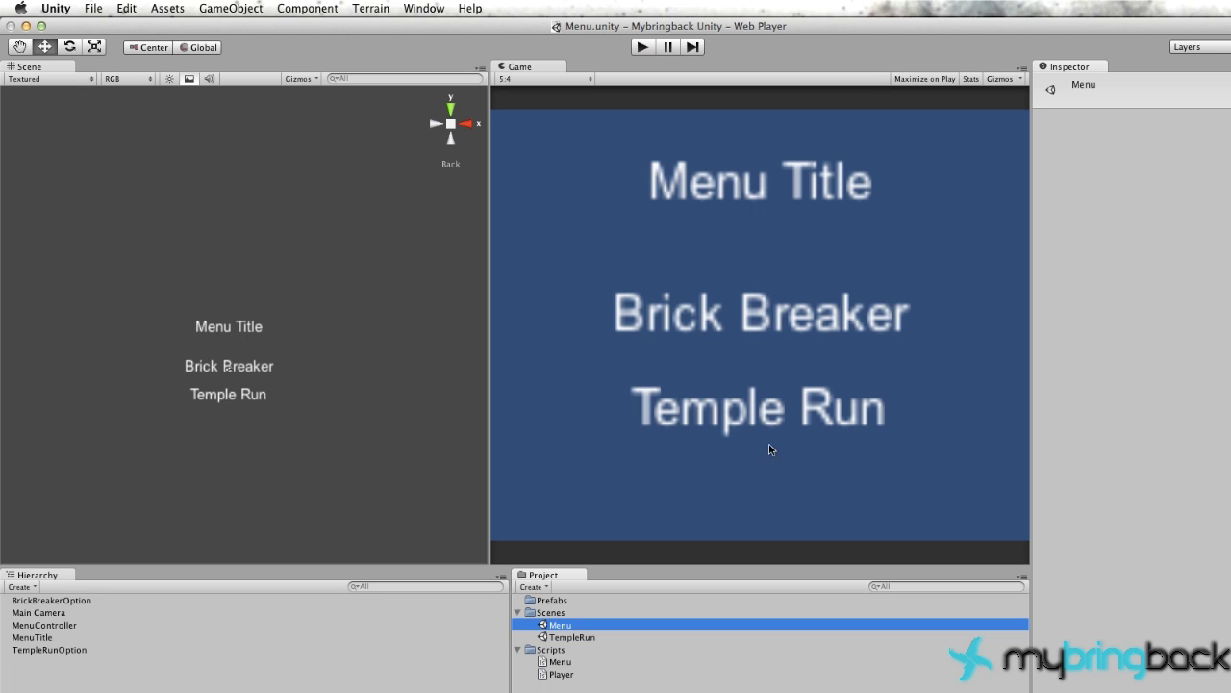
Step: Select the project's Scenes folder and bring up the File commands for a new scene
click(551, 611)
click(139, 12)
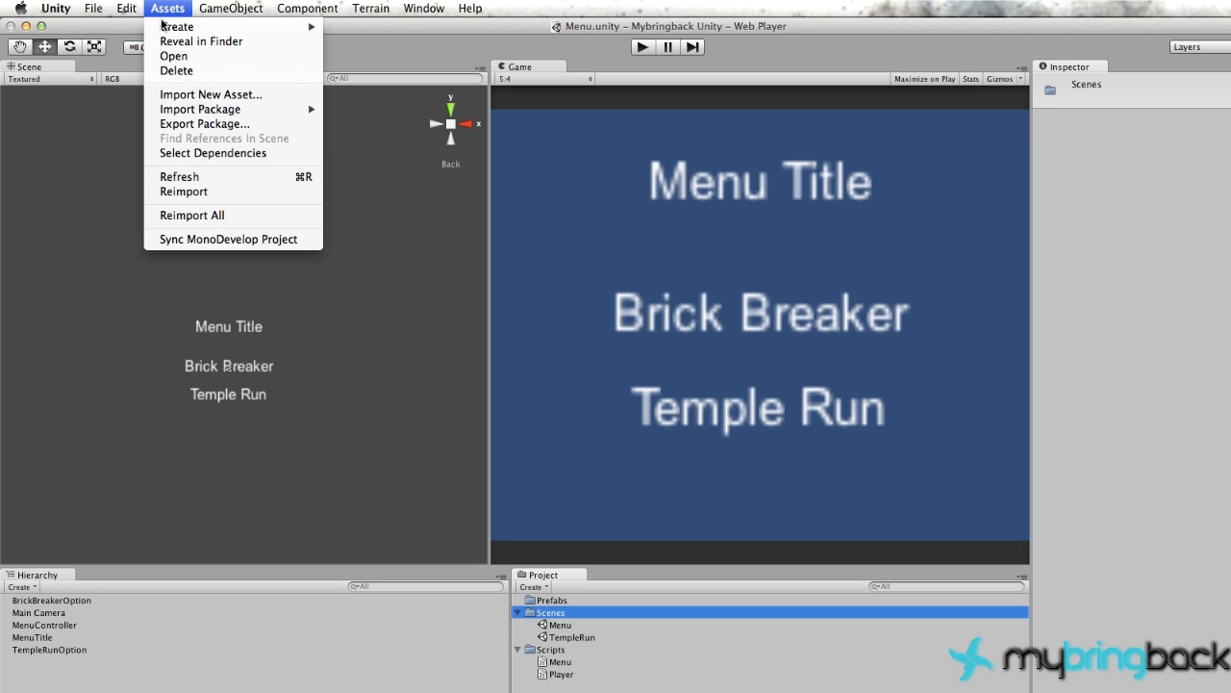
mouse_move(83, 9)
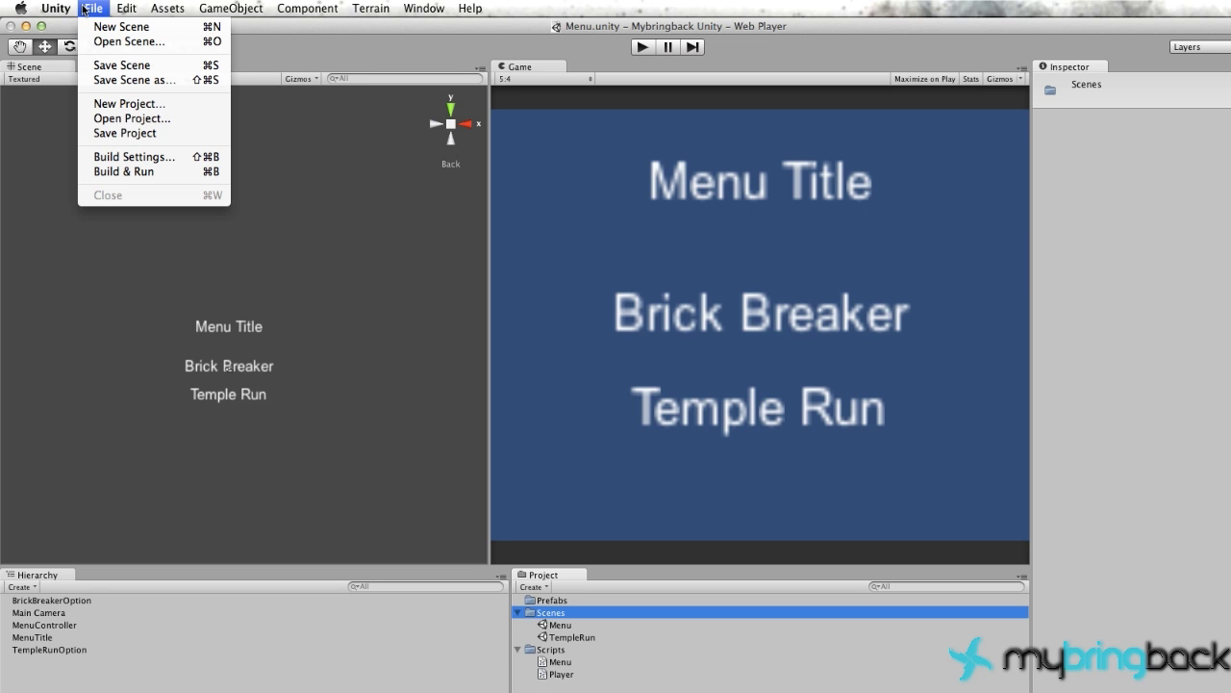
Step: Create a new empty scene and save it as BrickBreaker in the Scenes folder
click(112, 27)
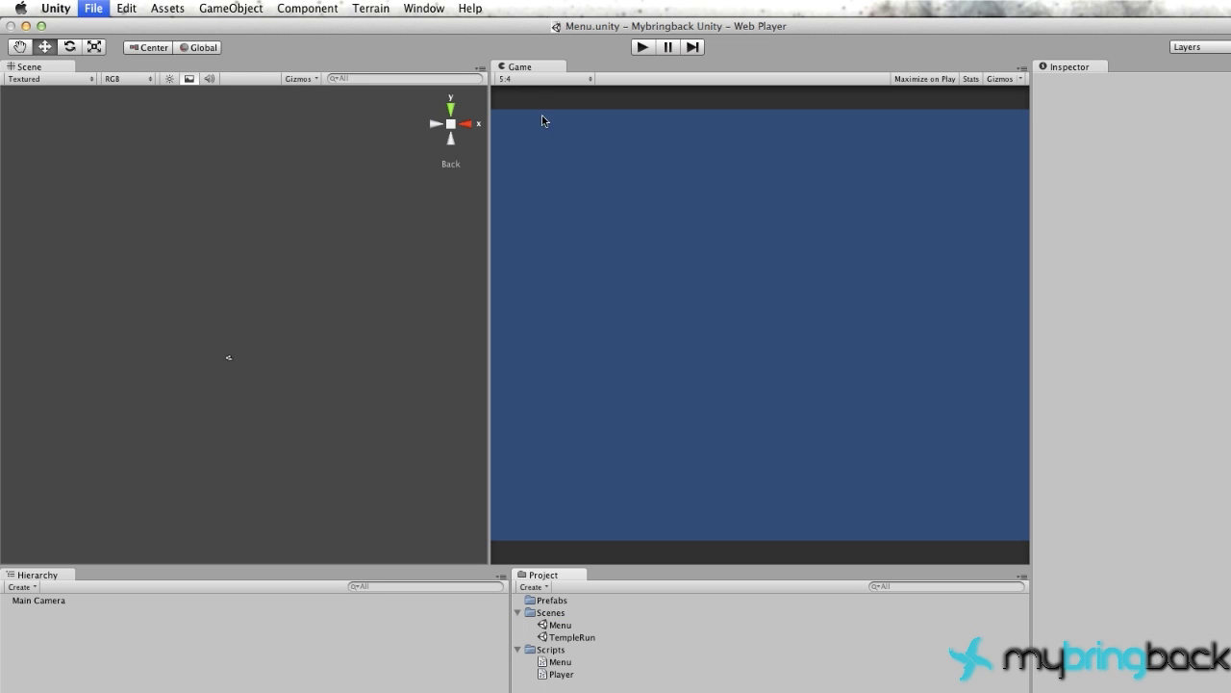
click(102, 12)
click(111, 66)
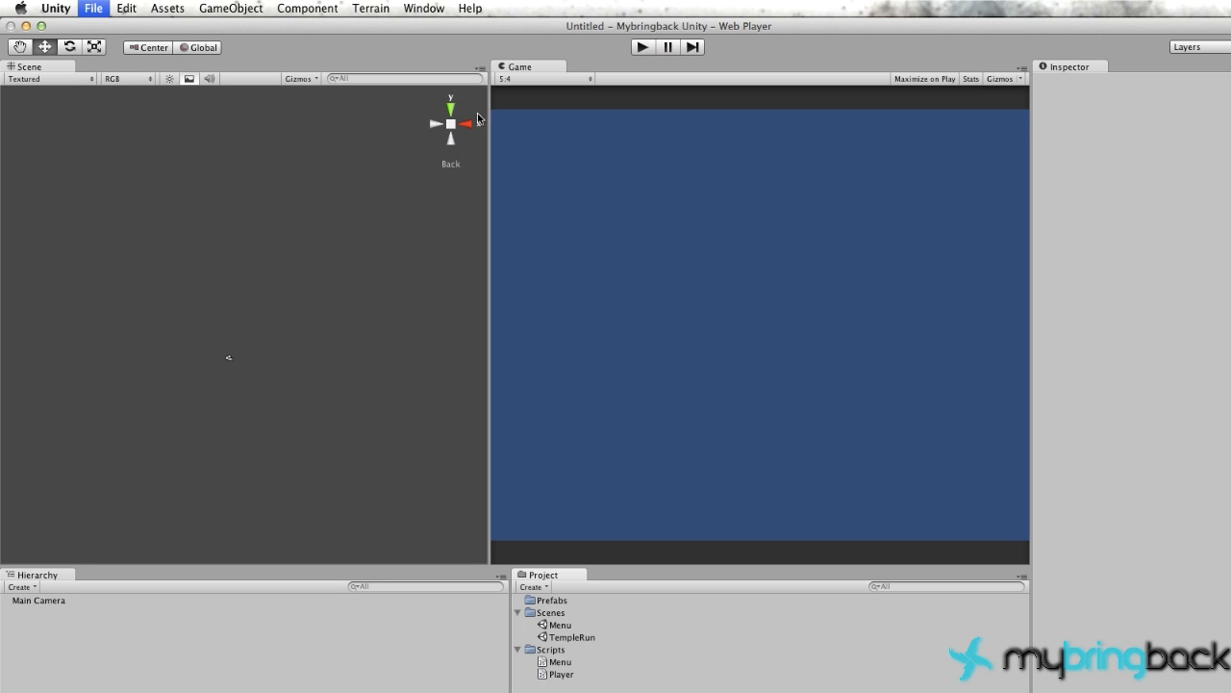
text(Bri)
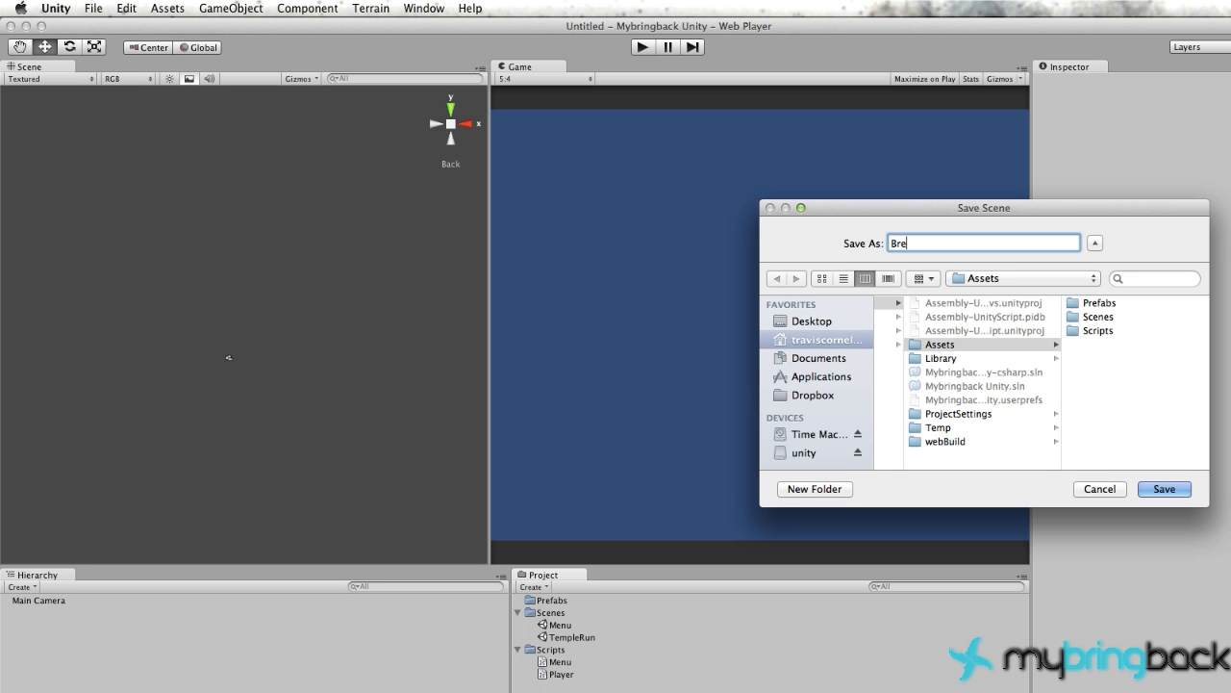
text(ckBreaker)
click(1097, 319)
click(1165, 488)
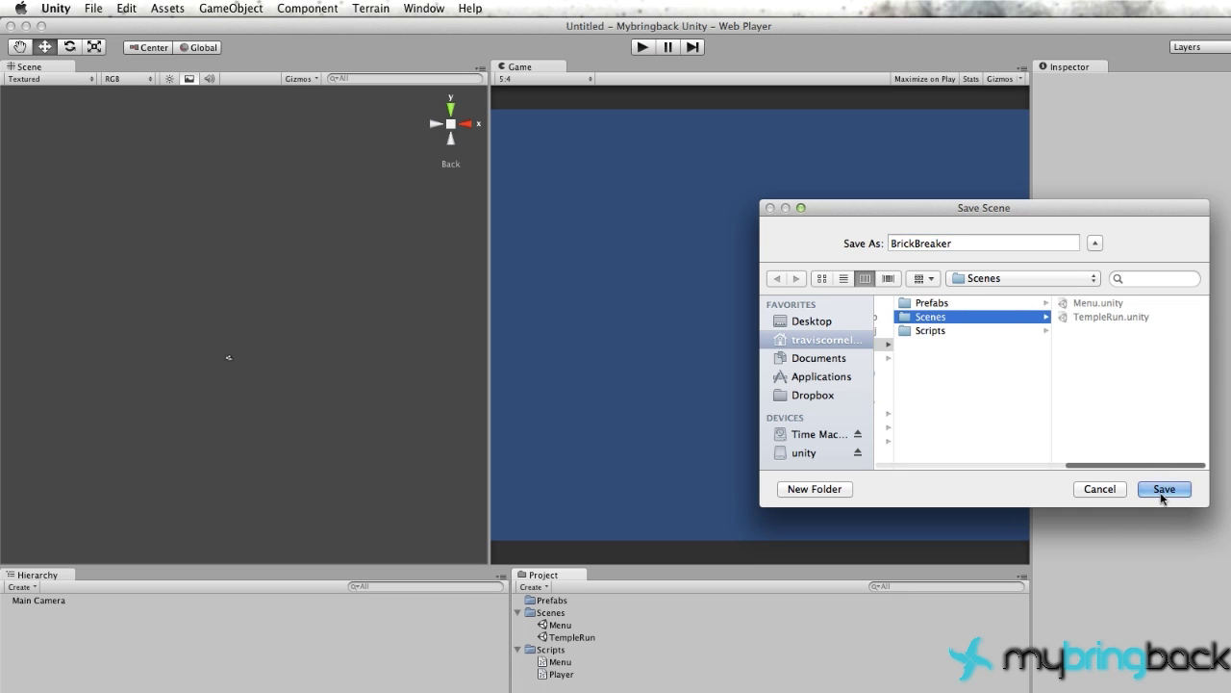
key(super+Tab)
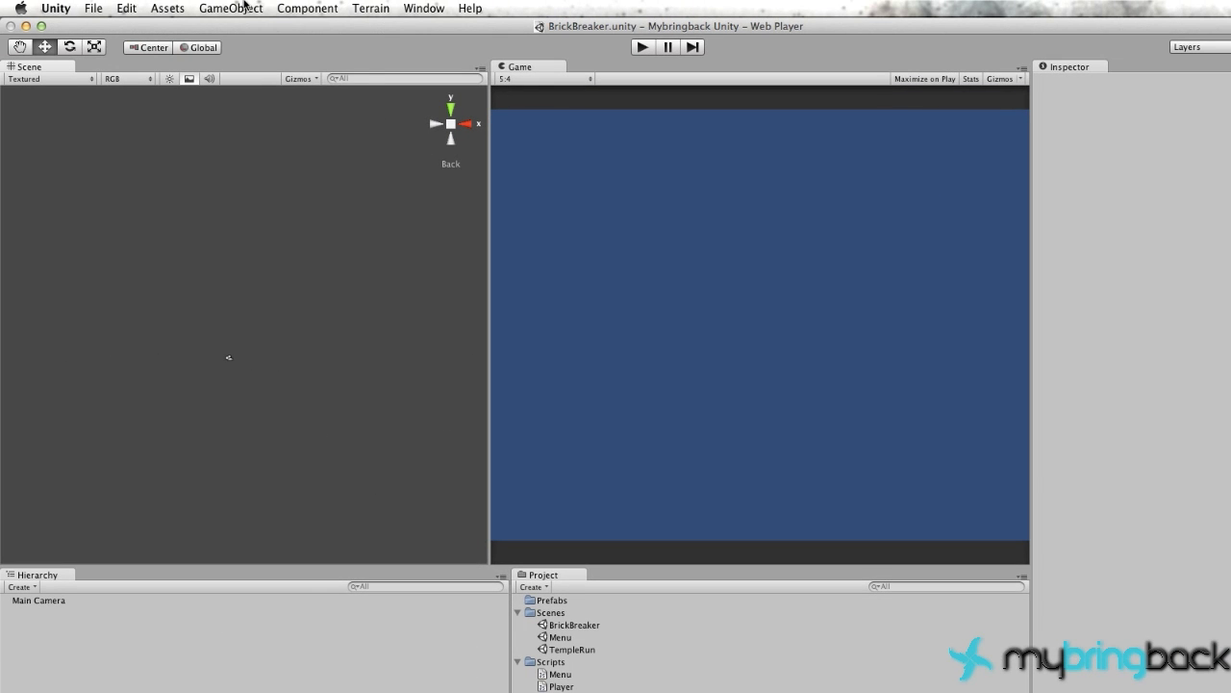
Step: Create a cube named Brick and set its position to 0, 0, 0
click(243, 7)
mouse_move(248, 43)
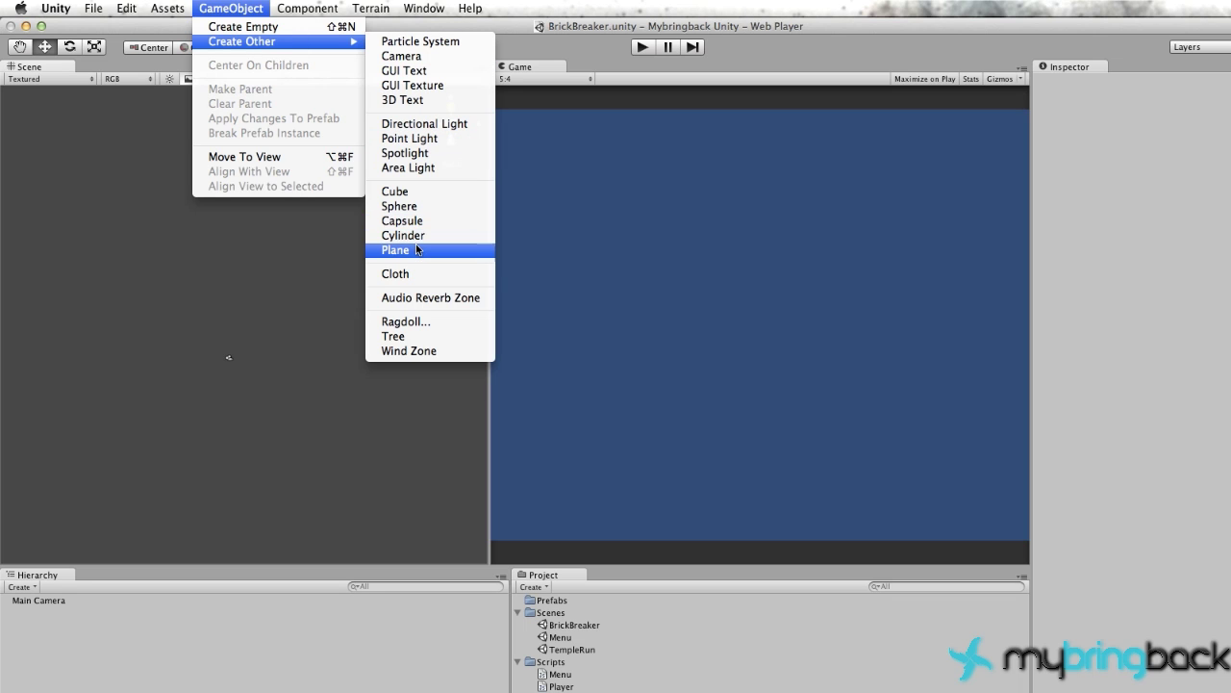
click(416, 194)
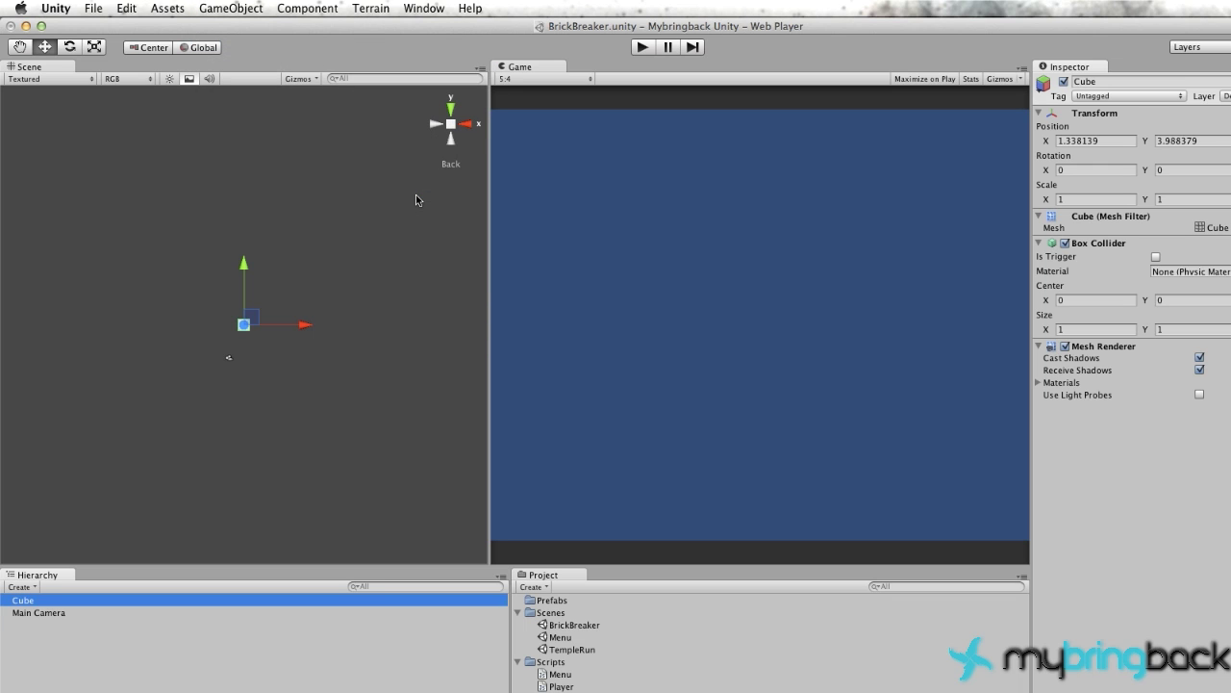
click(32, 600)
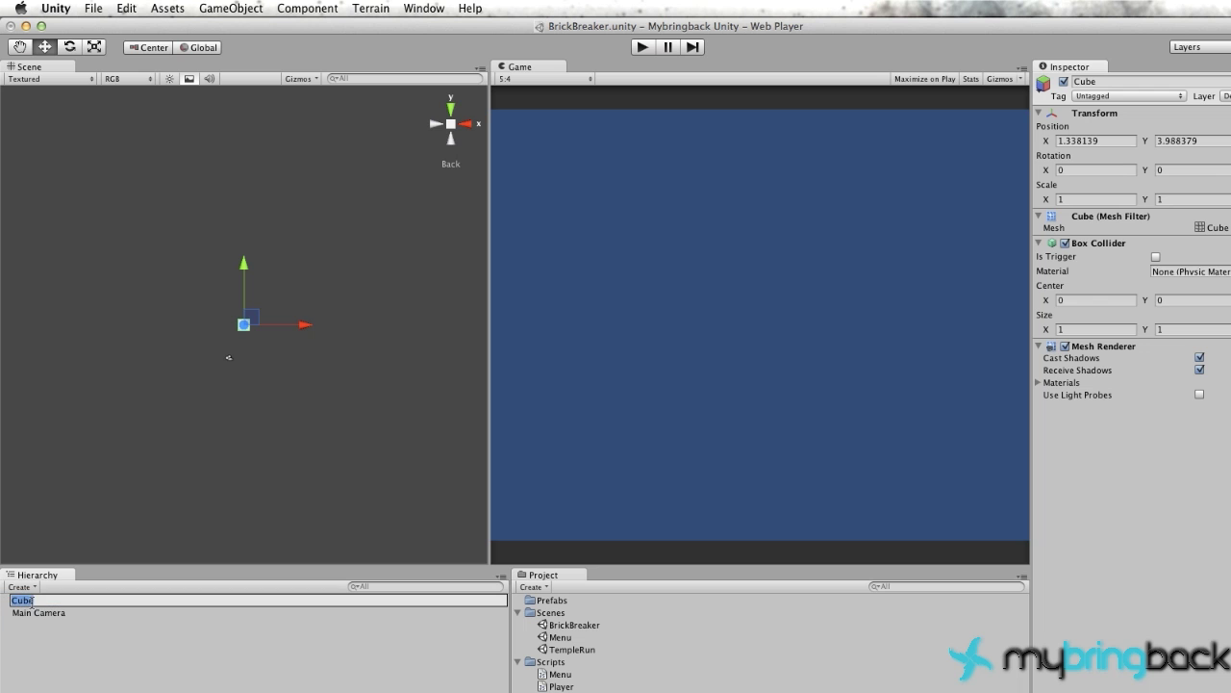
text(Brick)
key(Return)
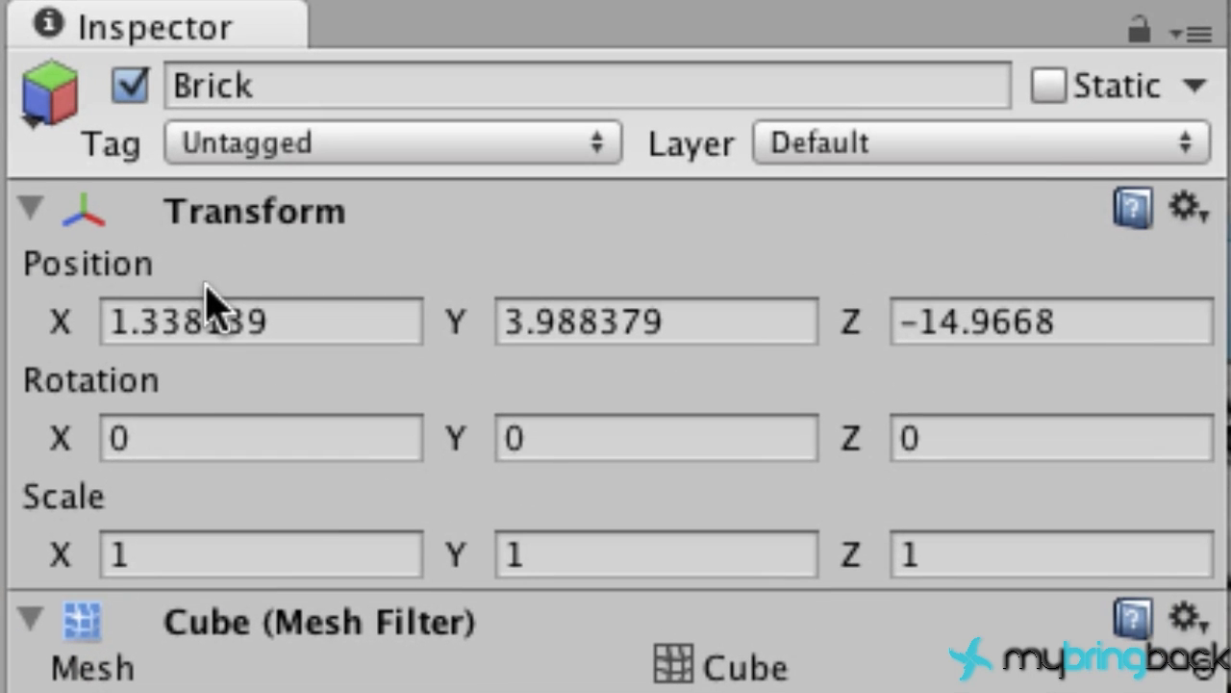
click(208, 308)
text(0)
key(Tab)
text(0)
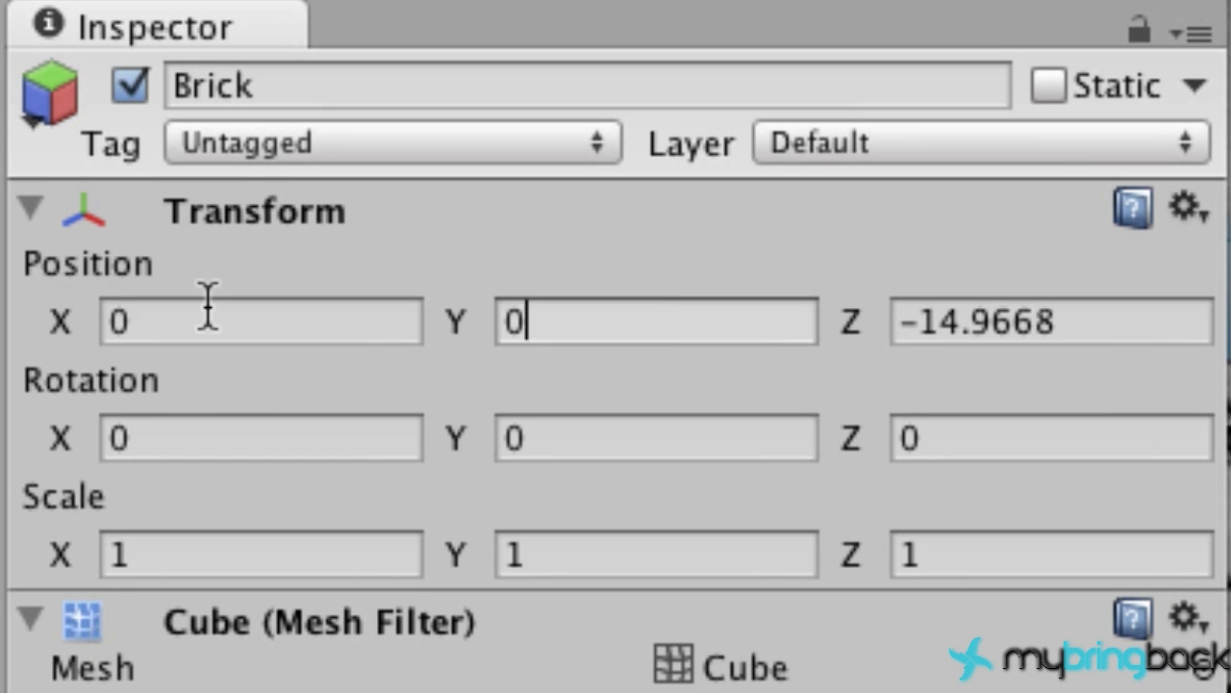
key(Tab)
text(0)
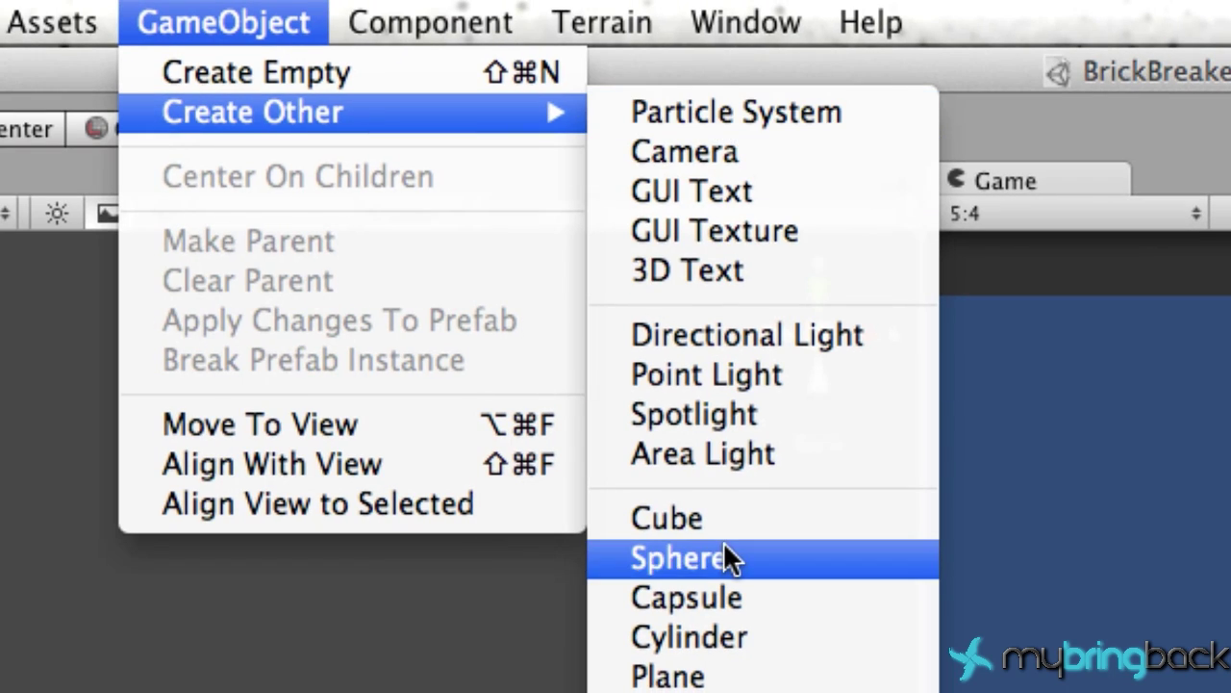
Step: Add a sphere to the scene and name it Ball
click(724, 545)
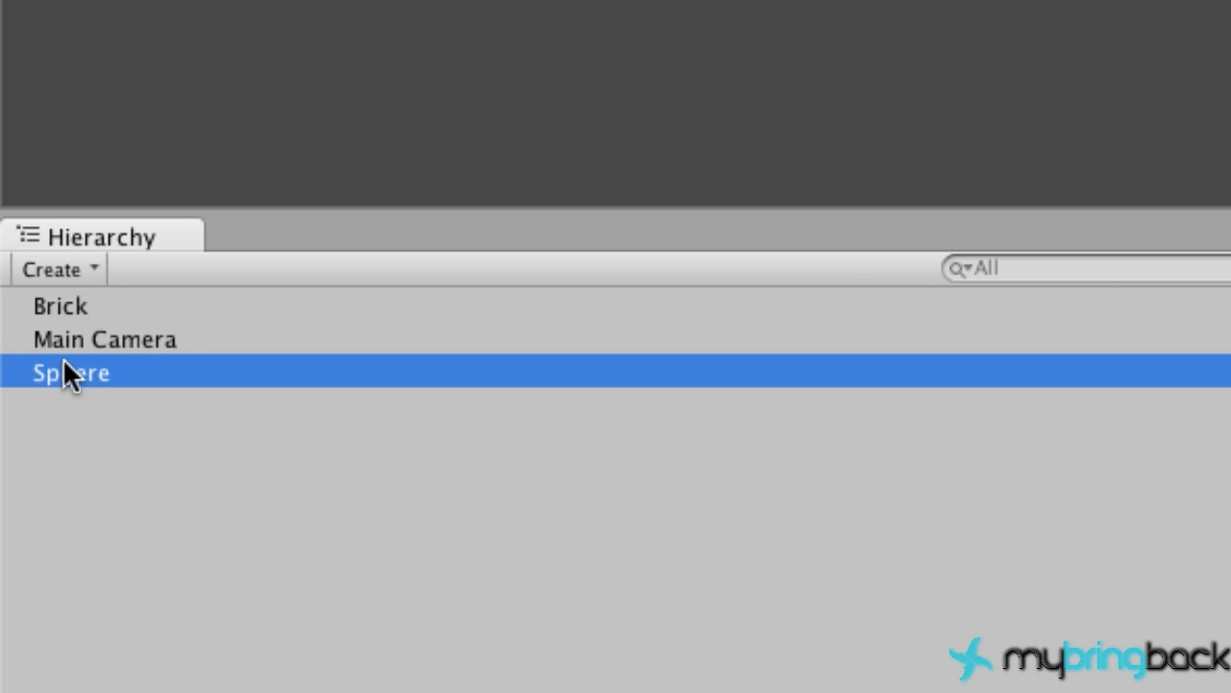
click(64, 368)
text(Ball)
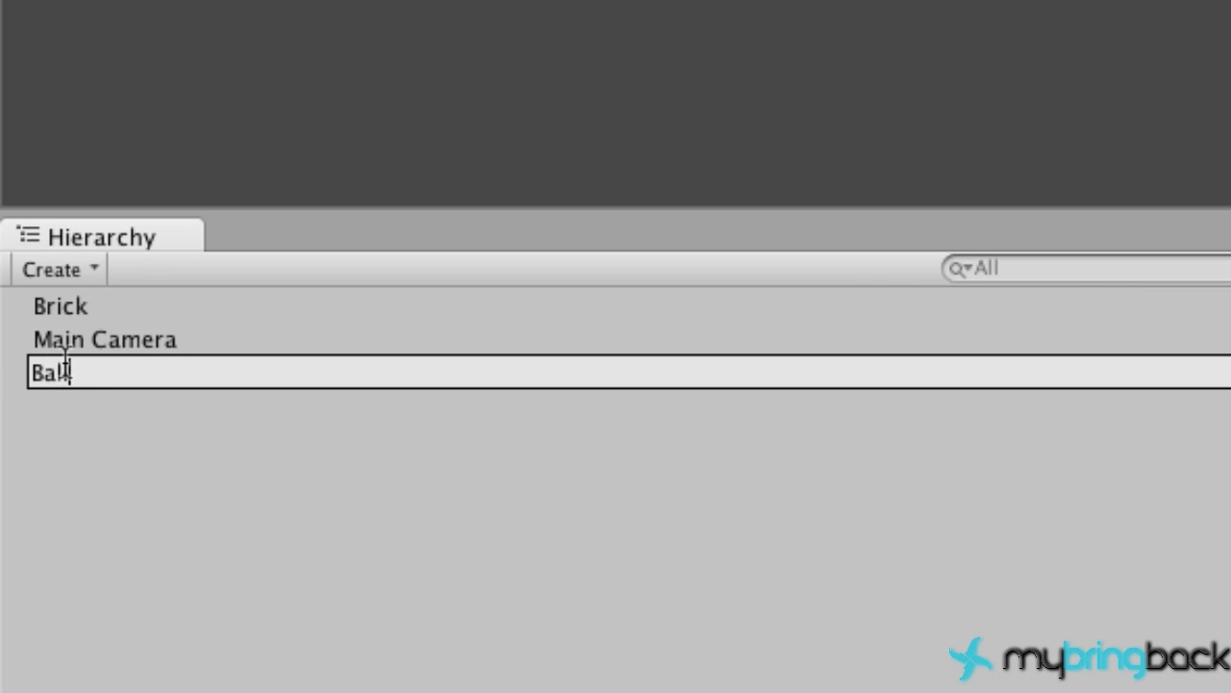
key(Return)
Step: Duplicate the Brick into a copy named Wall, then duplicate that for the Paddle
click(80, 344)
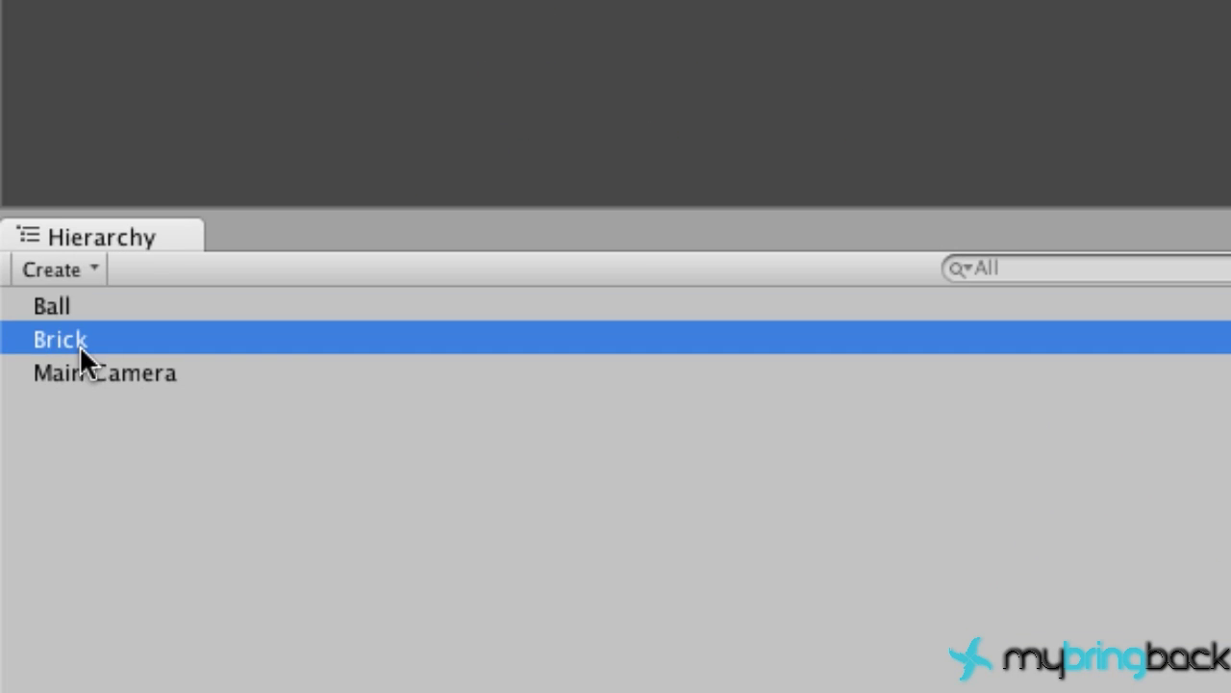
key(super+d)
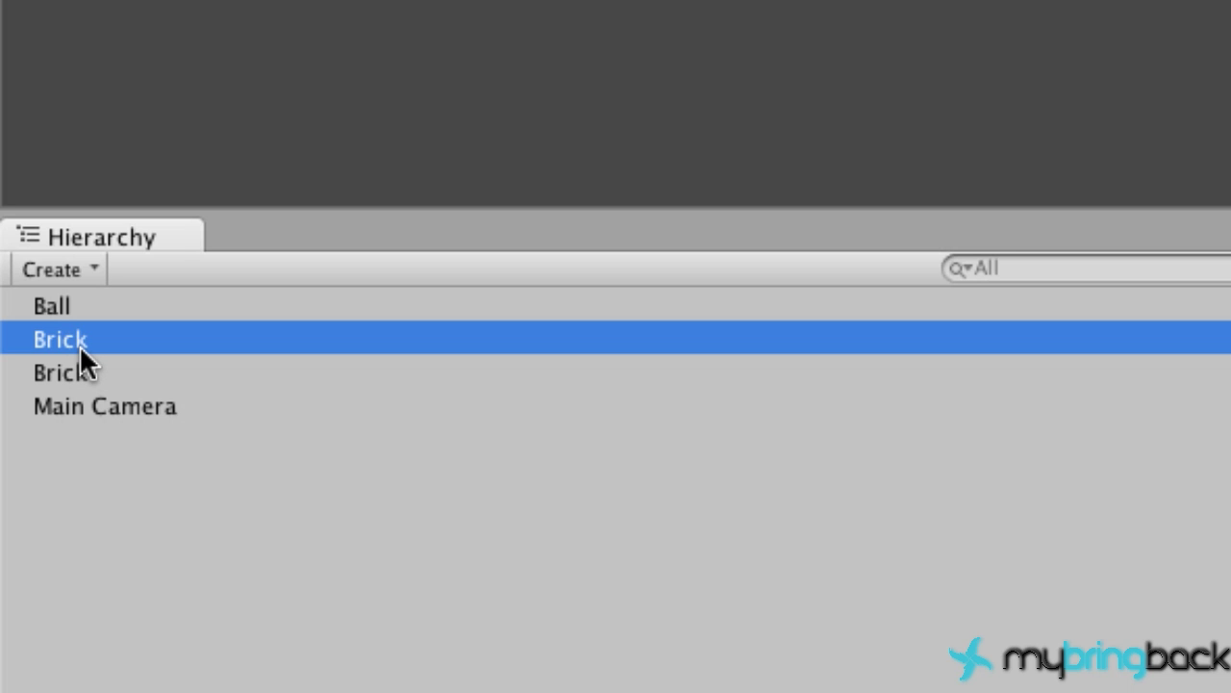
key(Return)
text(Wa)
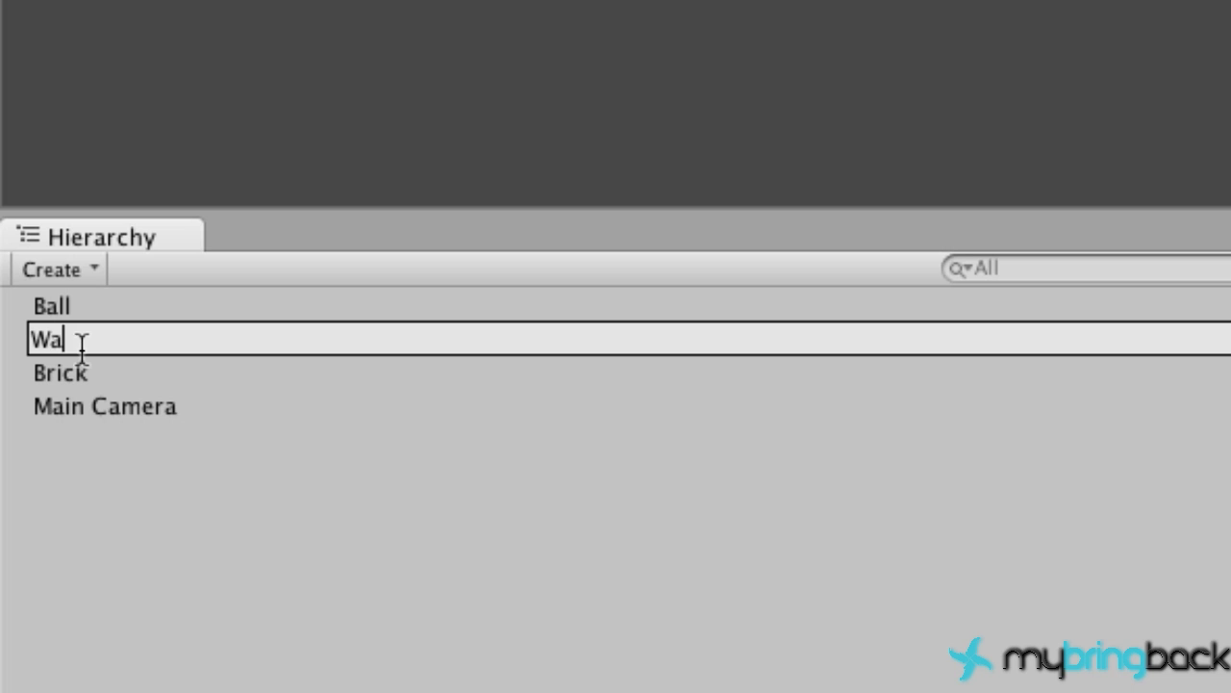
text(ll)
key(Return)
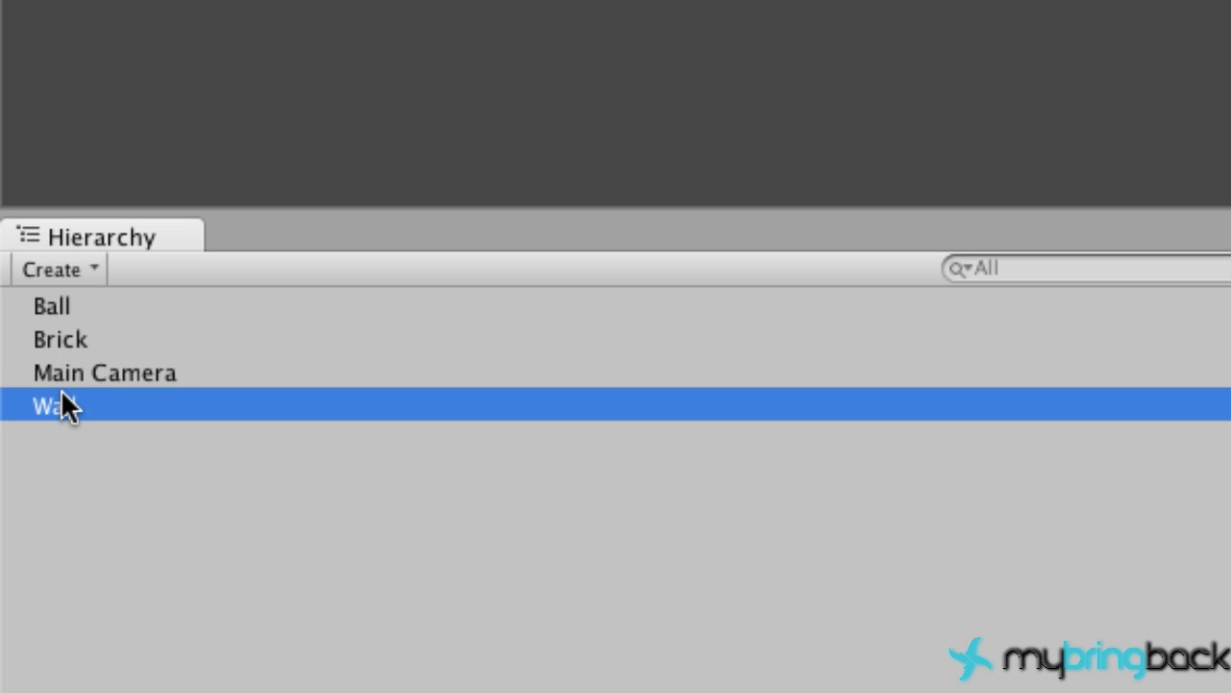
key(super+d)
key(Return)
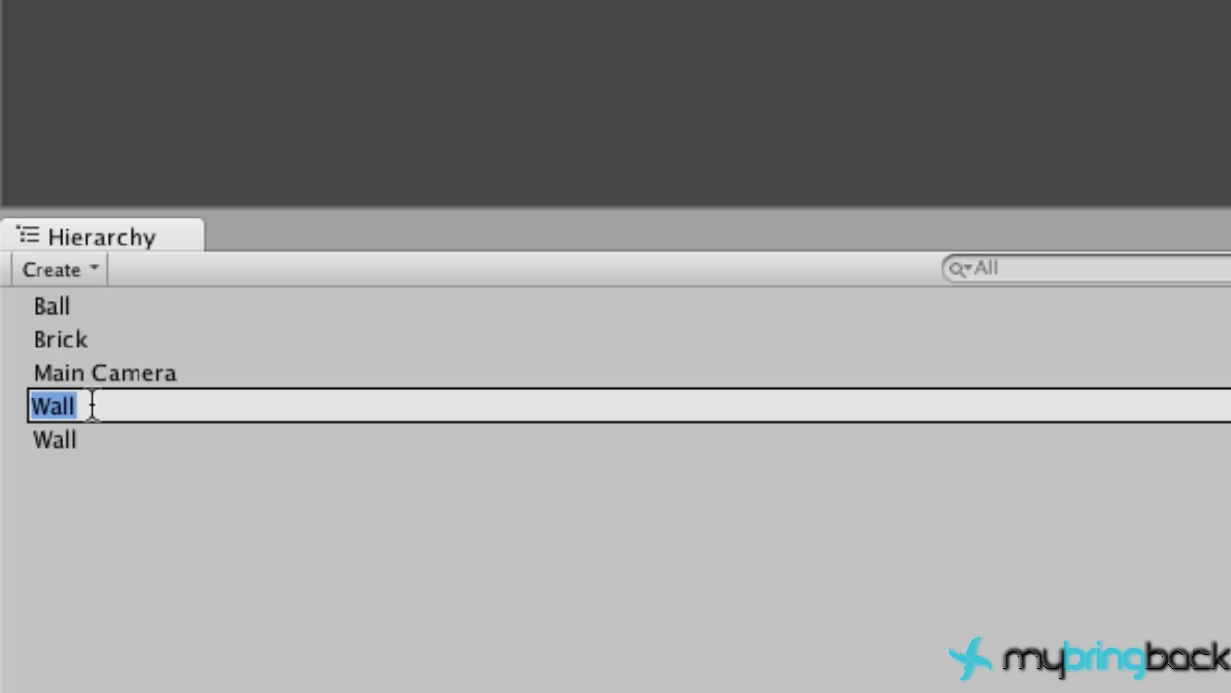
text(Padl)
key(BackSpace)
Step: Finish naming the copy Paddle and move the Brick up and to the left
text(dle)
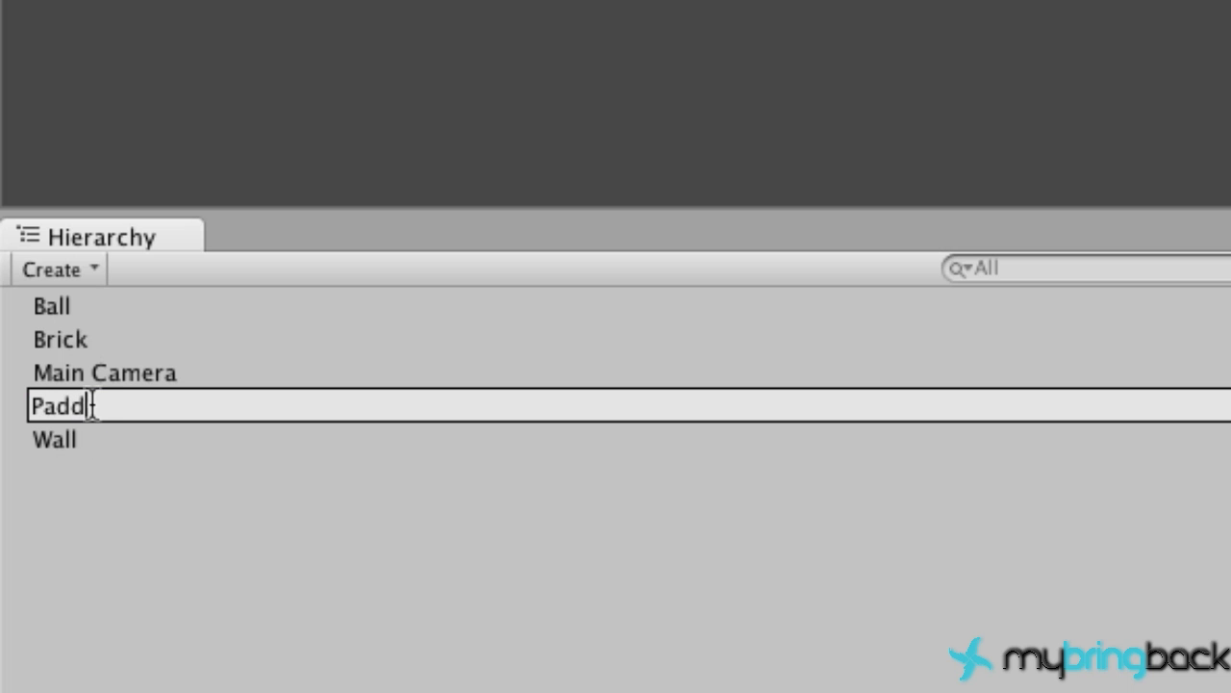
click(143, 553)
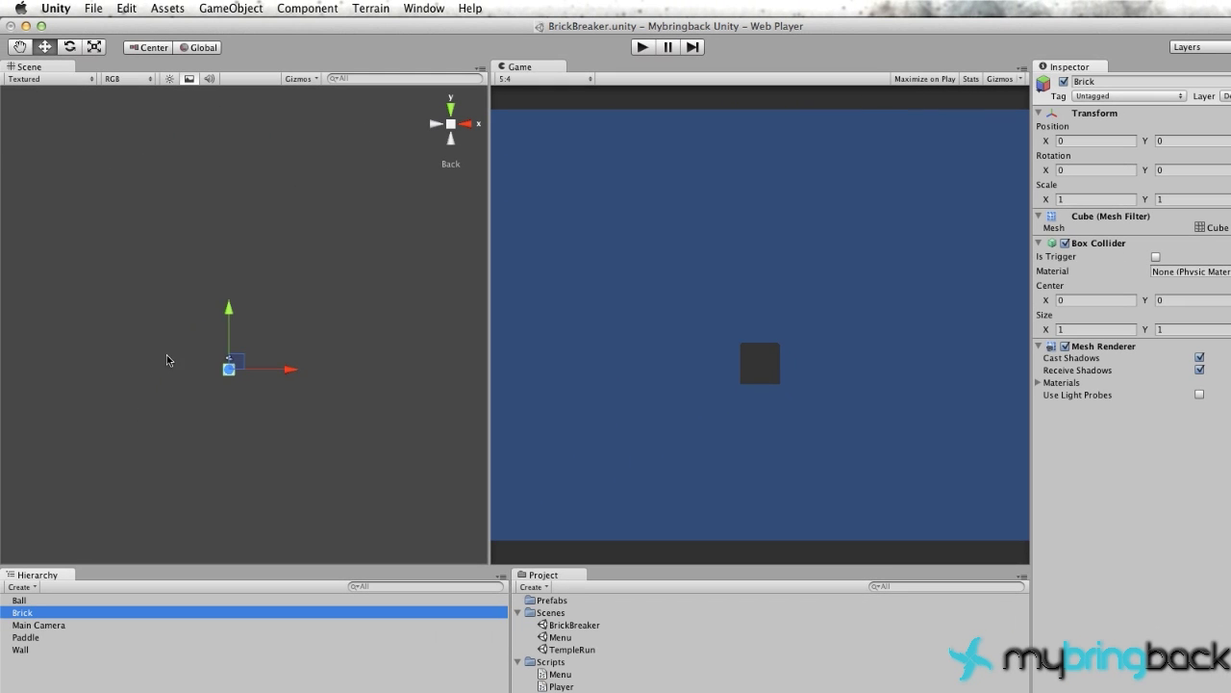
drag(237, 313, 234, 260)
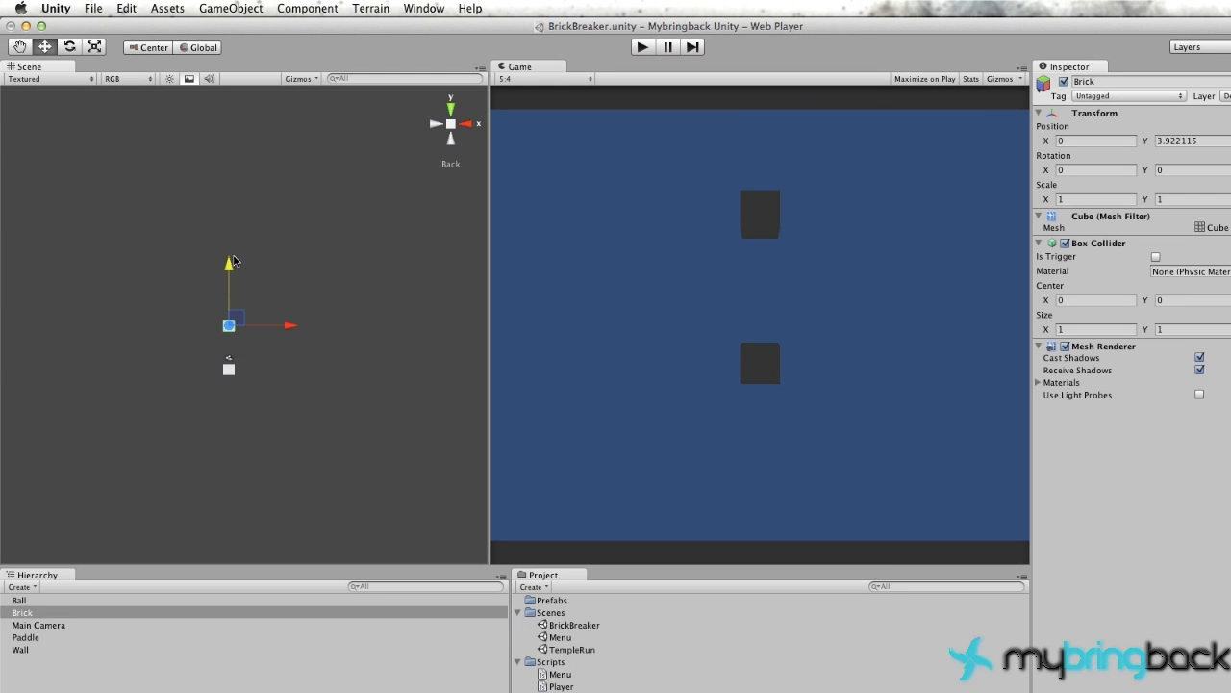
drag(285, 323, 236, 324)
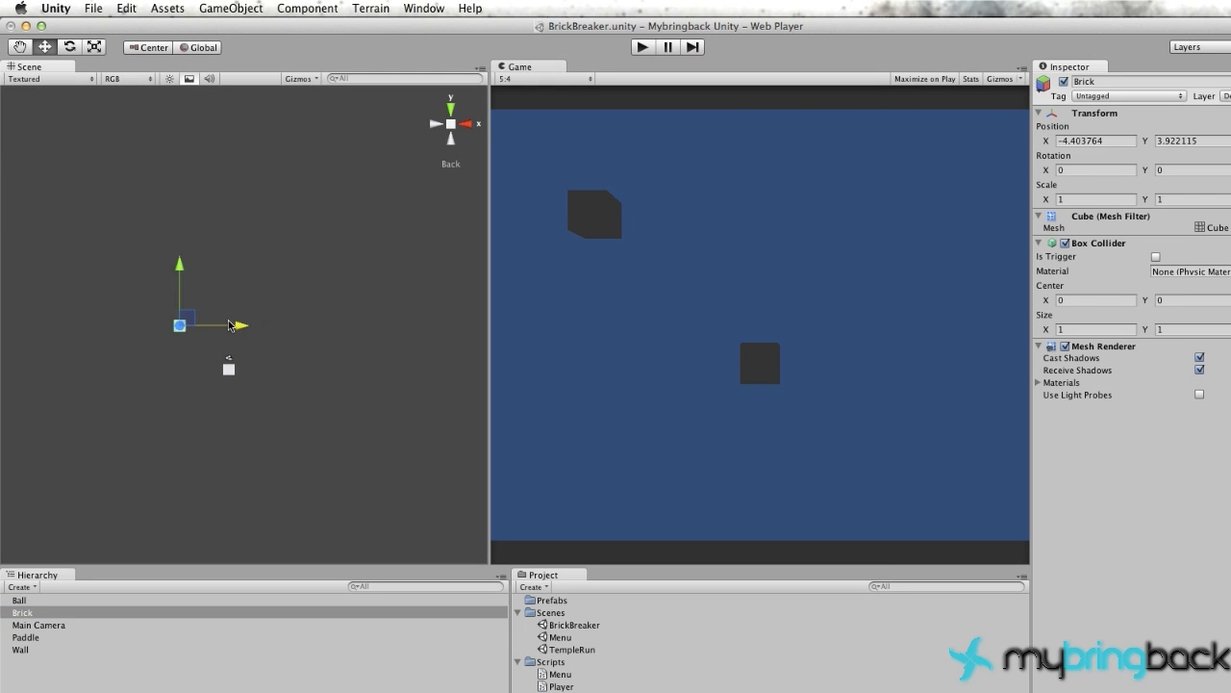
Step: Move the Wall to the left side and stretch it to a Y scale of about 19.31
click(25, 649)
drag(285, 370, 207, 374)
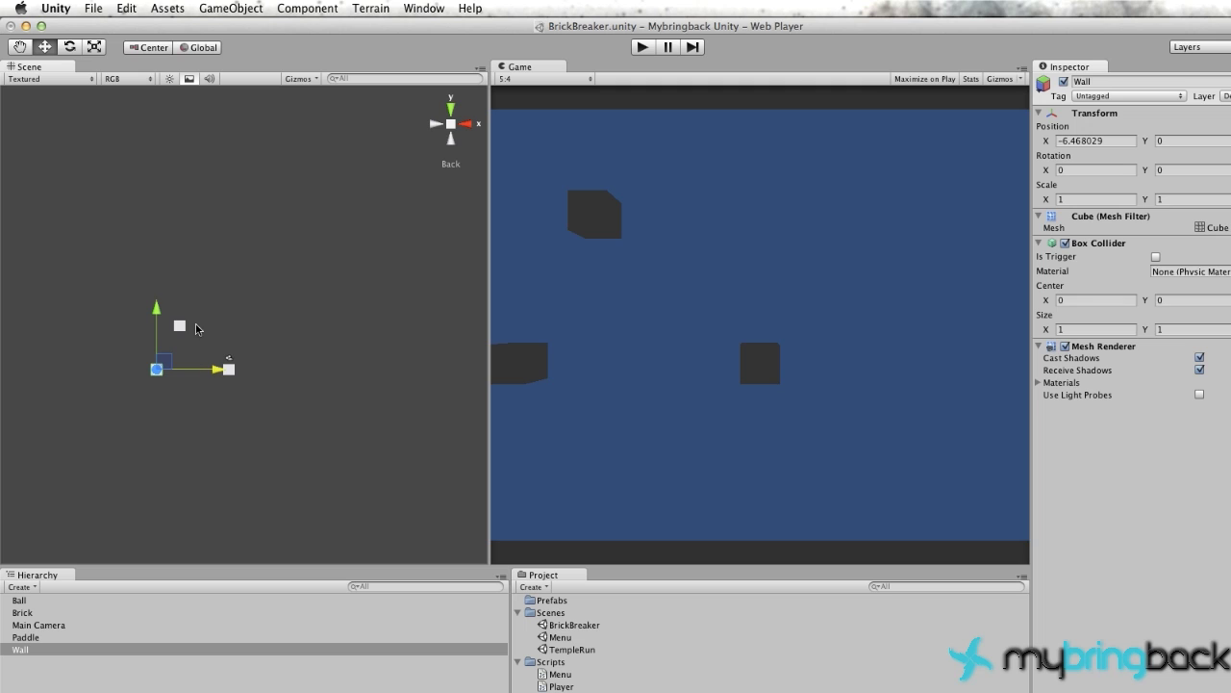
key(e)
key(r)
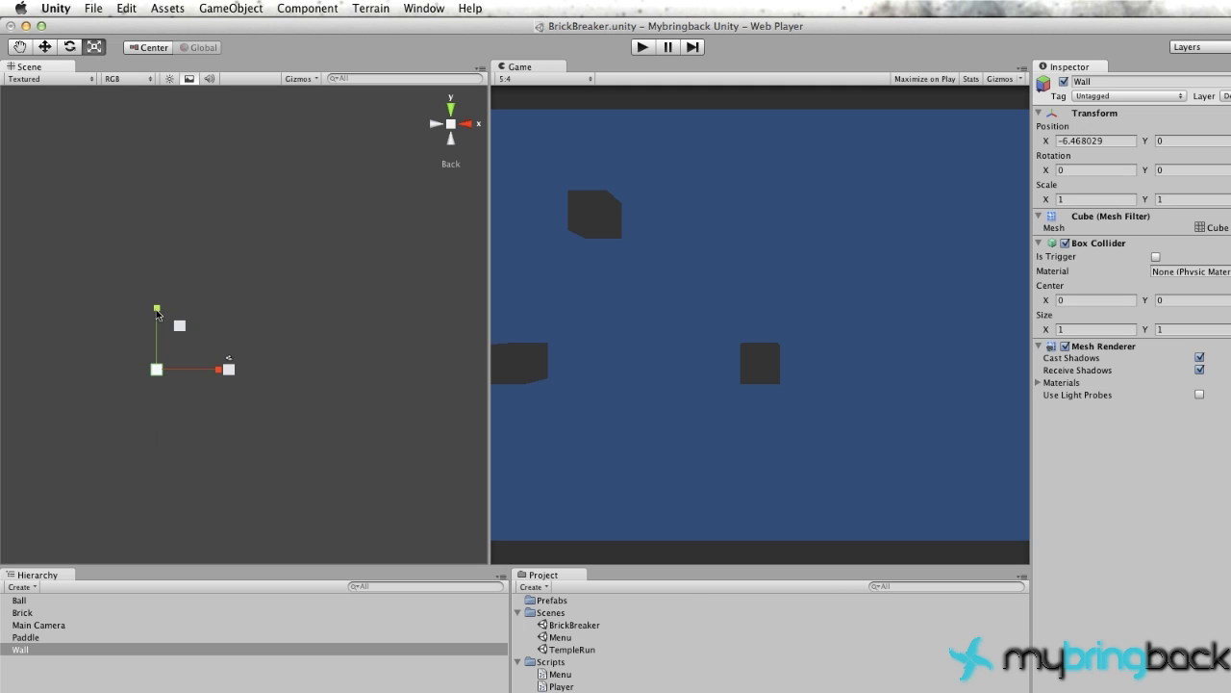
drag(159, 311, 176, 140)
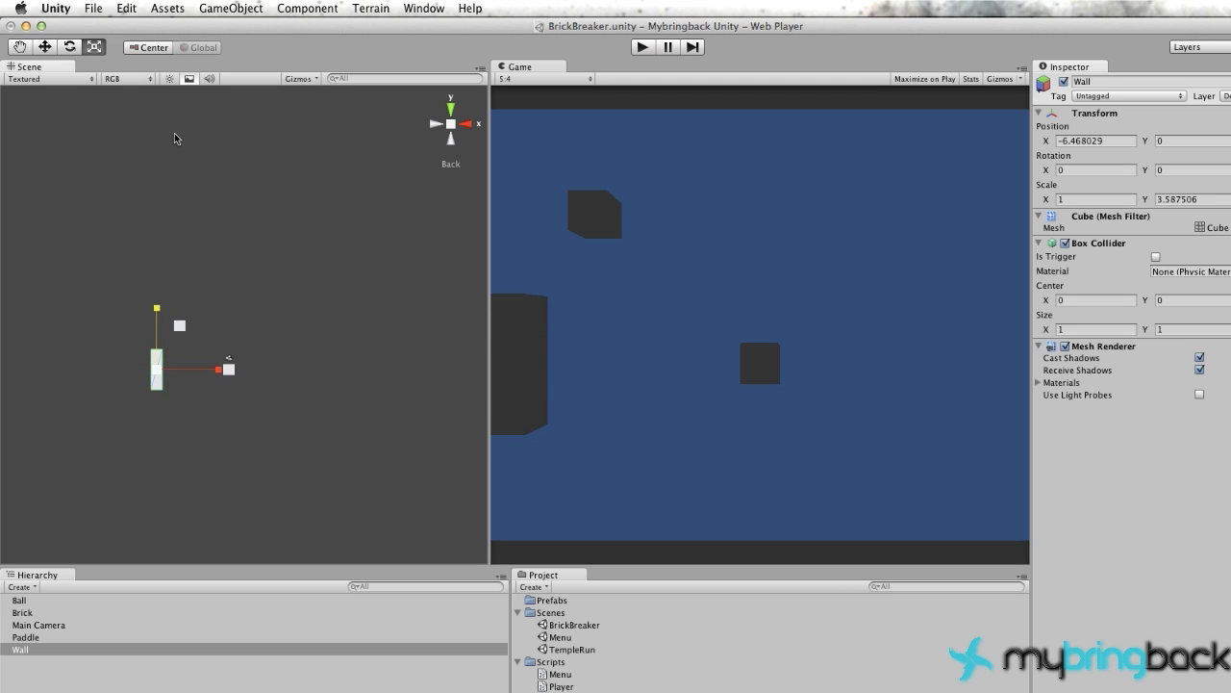
drag(157, 306, 192, 105)
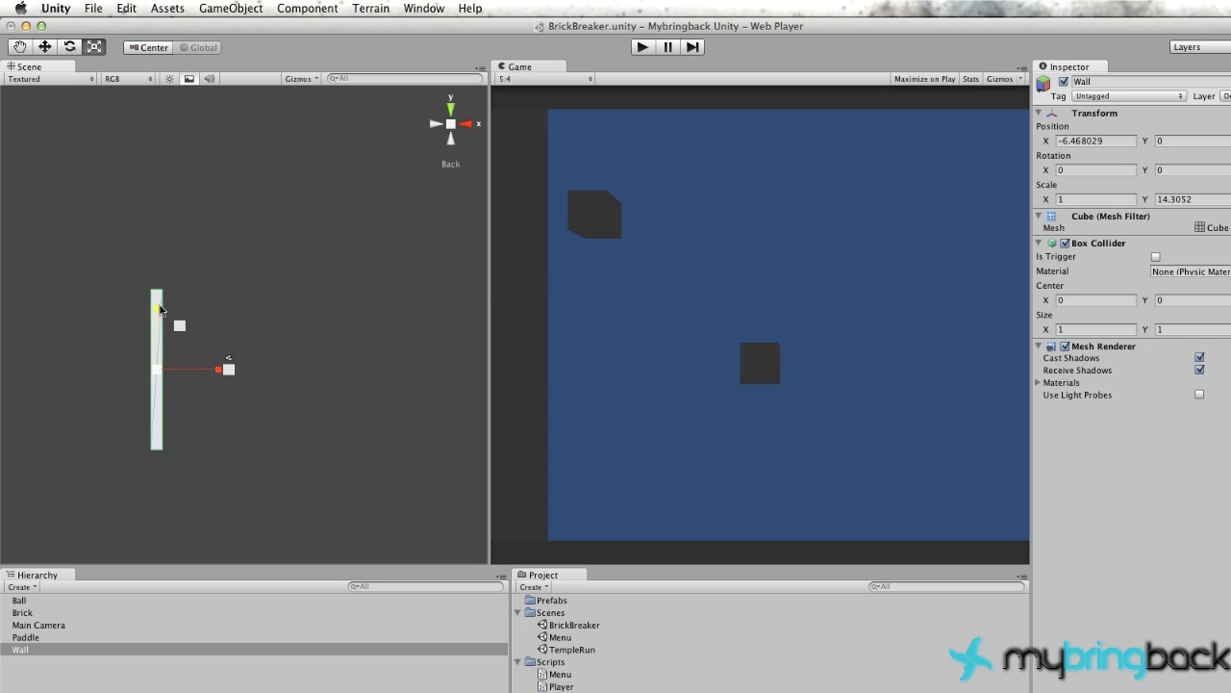
drag(160, 310, 160, 287)
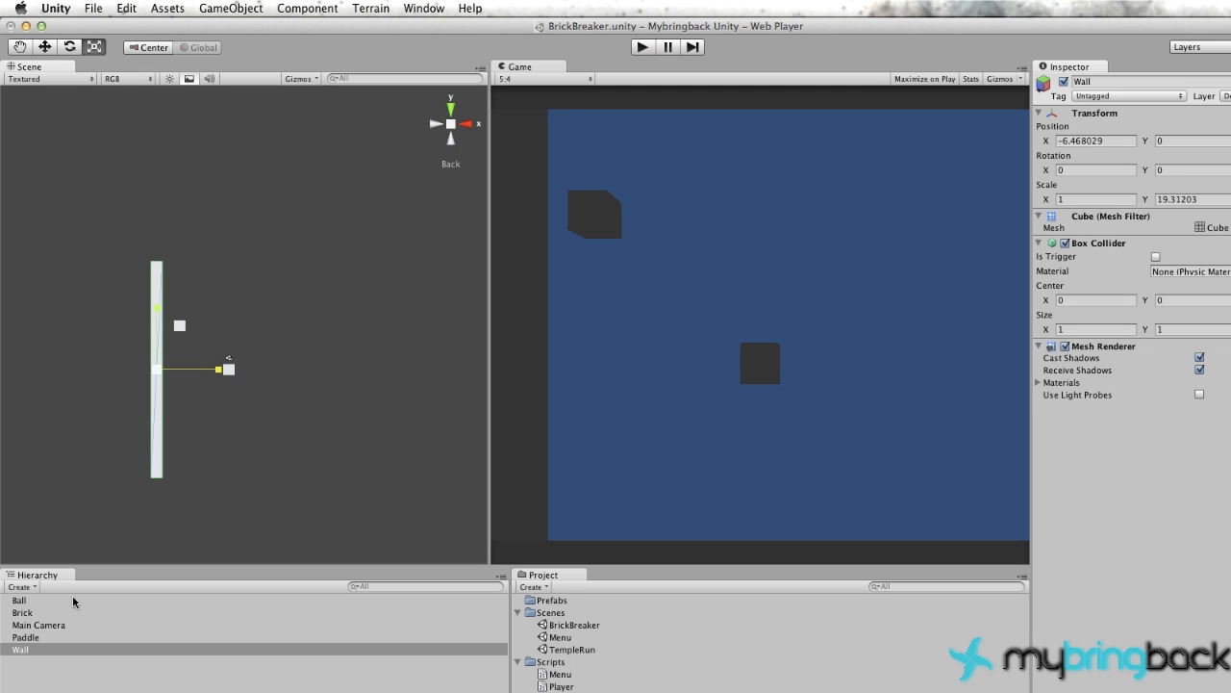
Step: Widen and flatten the Paddle to scale 4.625 by 0.575 and lower it to Y -4.13
click(48, 638)
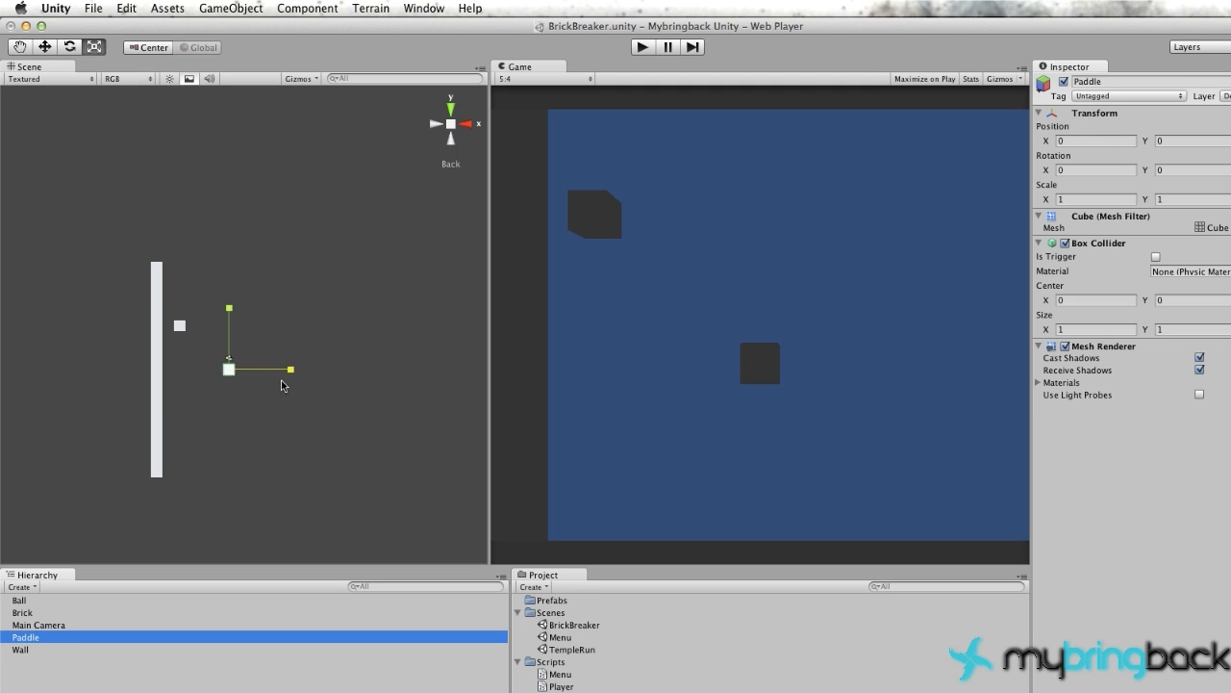
drag(290, 369, 529, 370)
drag(229, 310, 248, 367)
key(w)
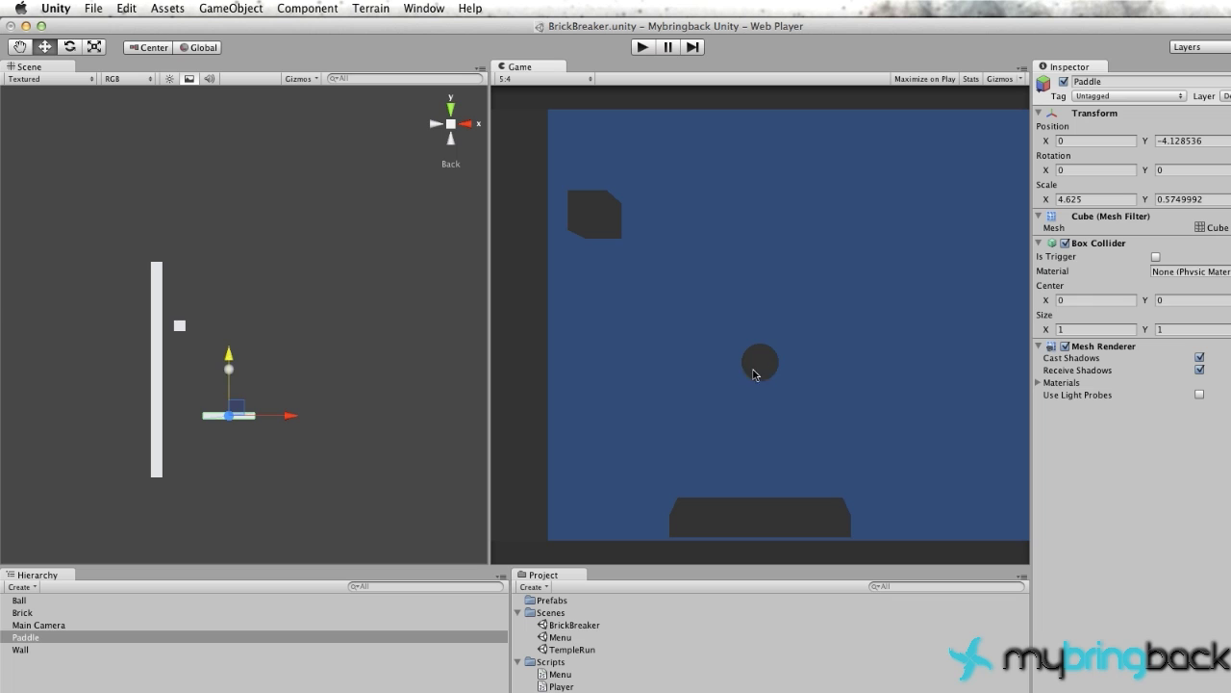
Step: Add a Rigidbody component to the Ball, leaving Mass 1 and Use Gravity on
click(19, 602)
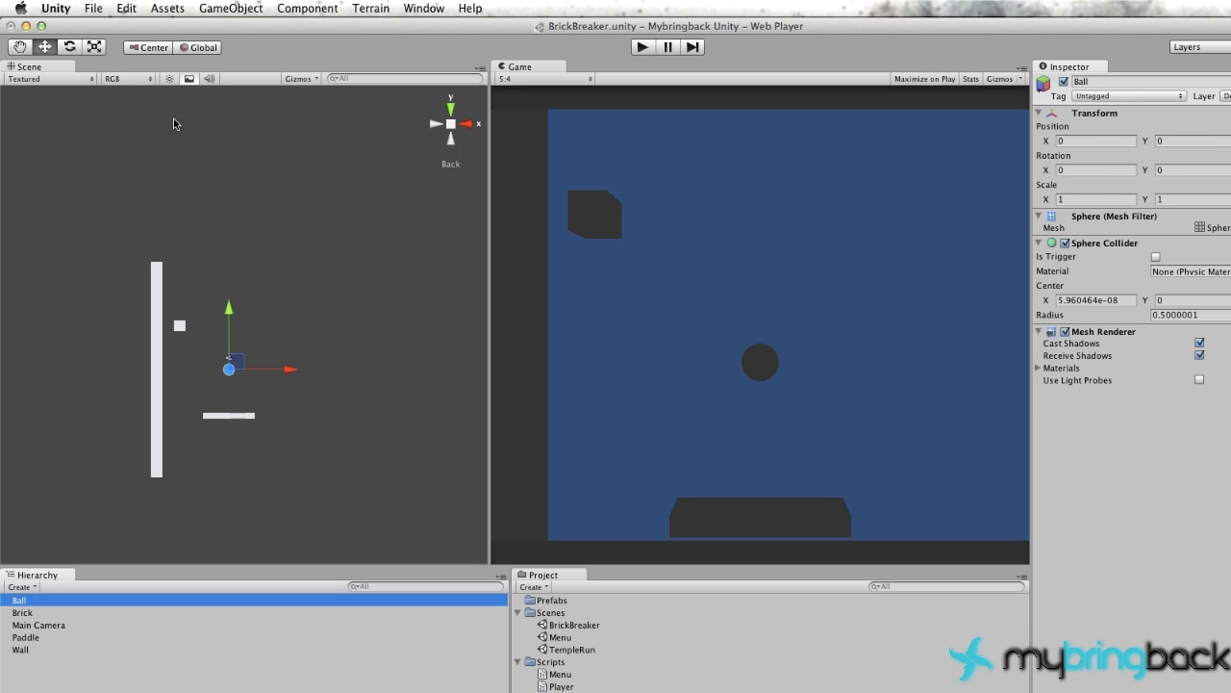
click(289, 6)
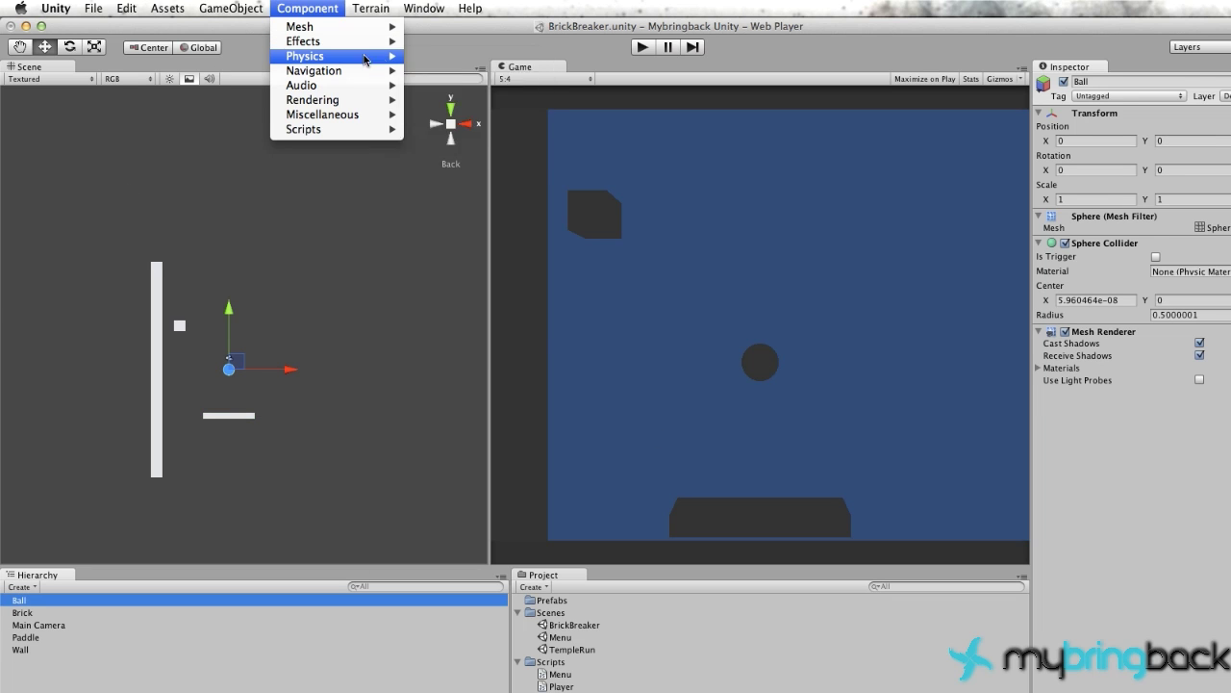
mouse_move(363, 56)
click(474, 58)
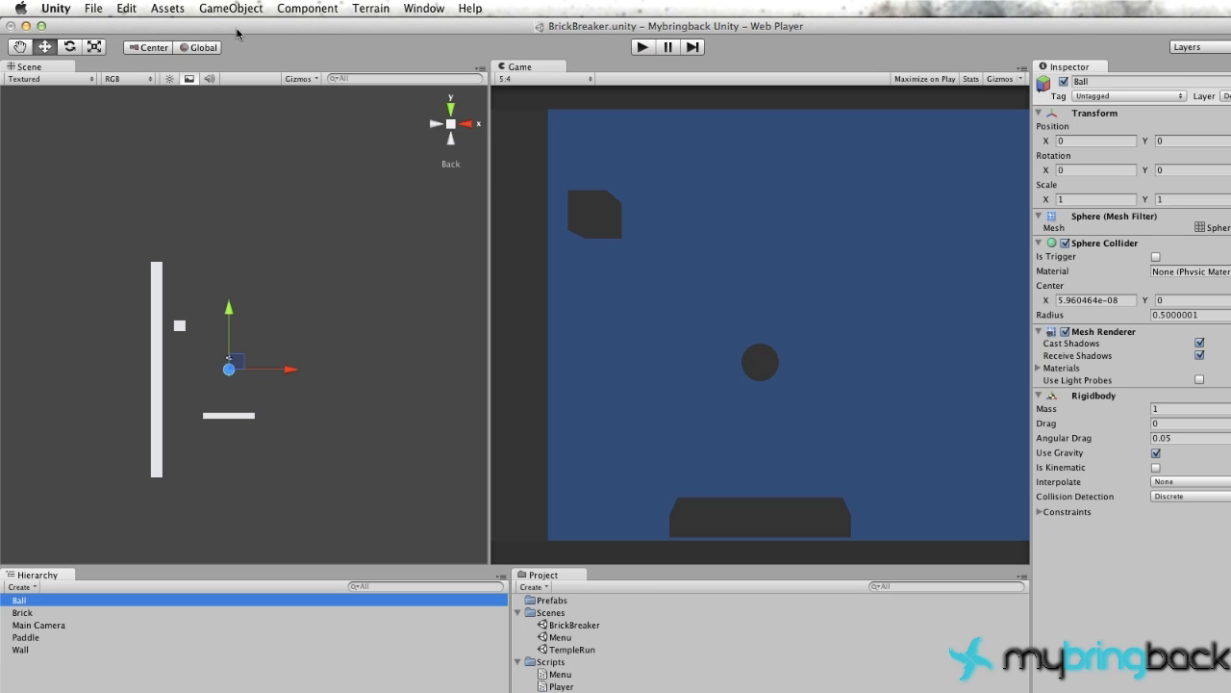
Step: Start importing the Physic Materials package with Bouncy, Ice, Metal, Rubber and Wood
click(169, 9)
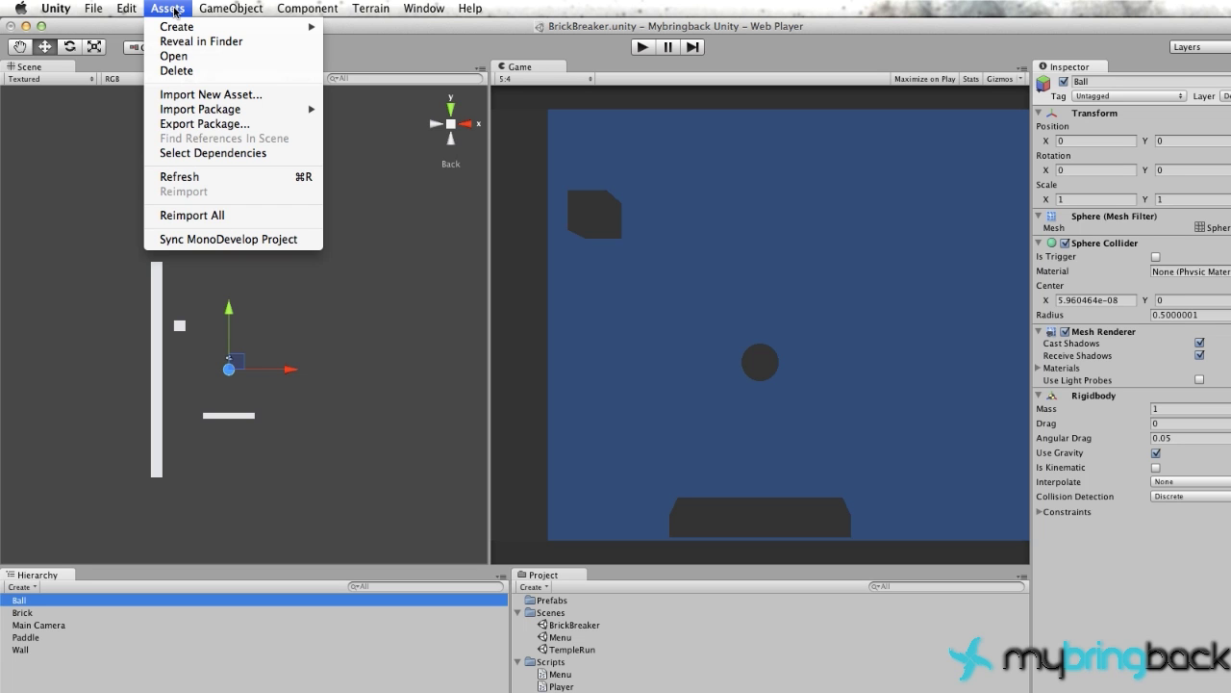
mouse_move(207, 110)
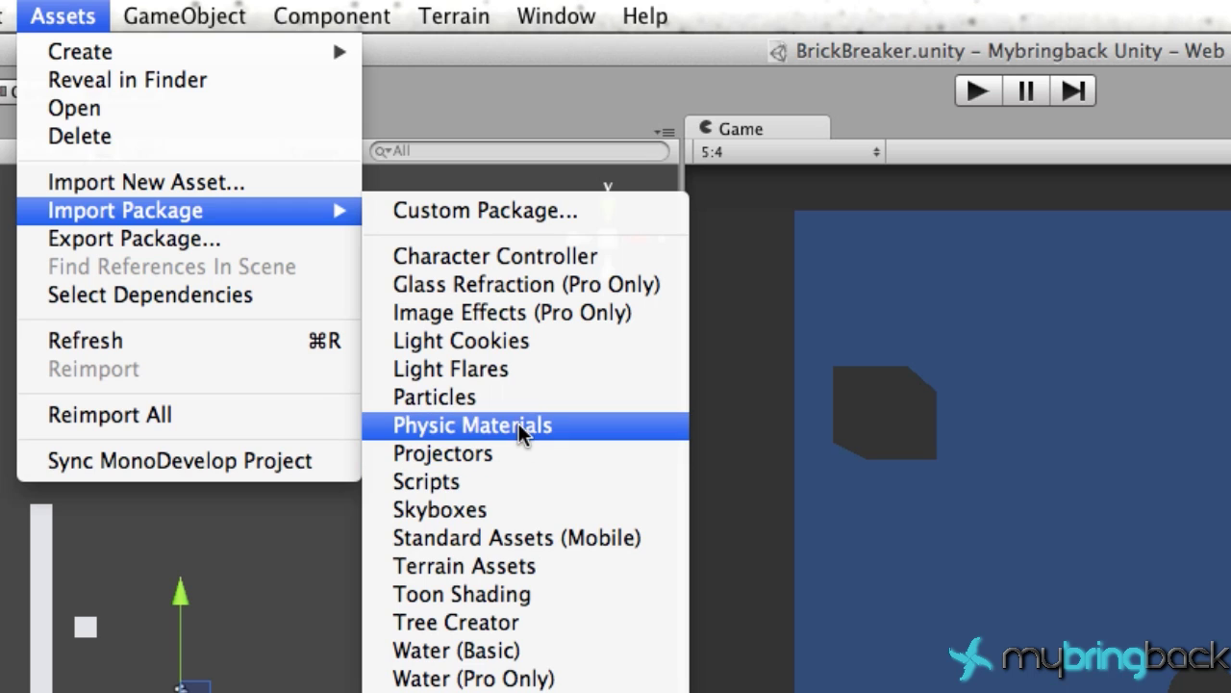
click(519, 424)
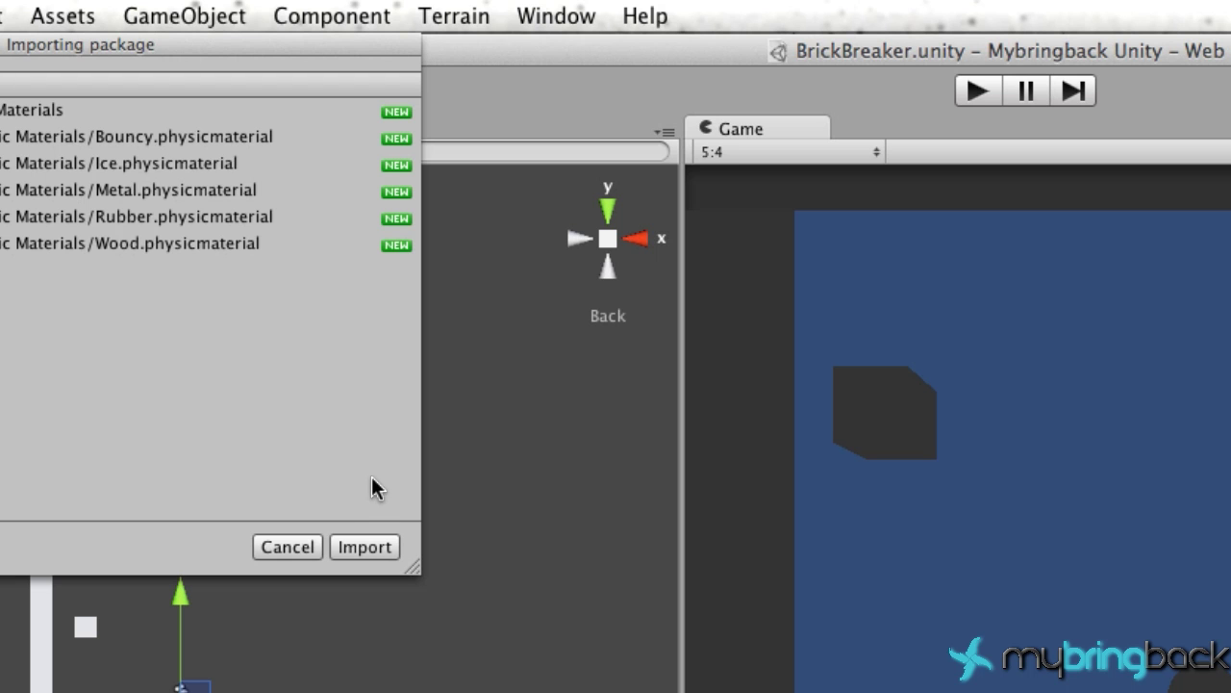
Step: Import the physic materials and expand Standard Assets > Physic Materials in the Project panel
click(363, 546)
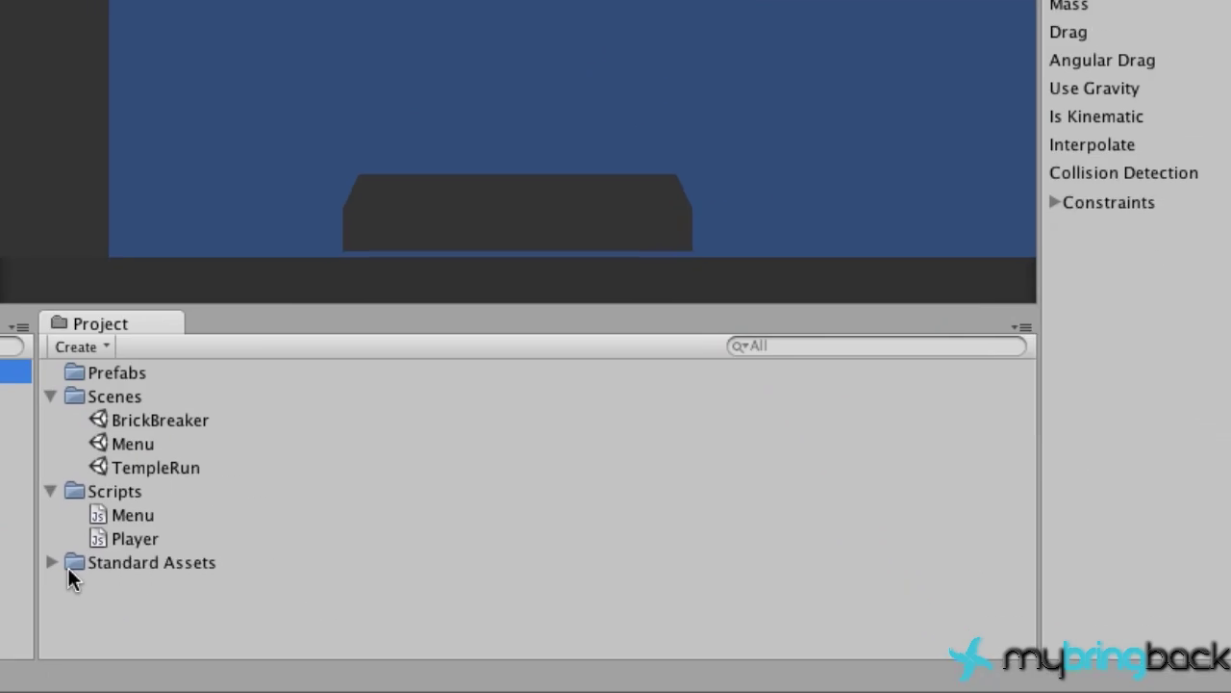
click(48, 561)
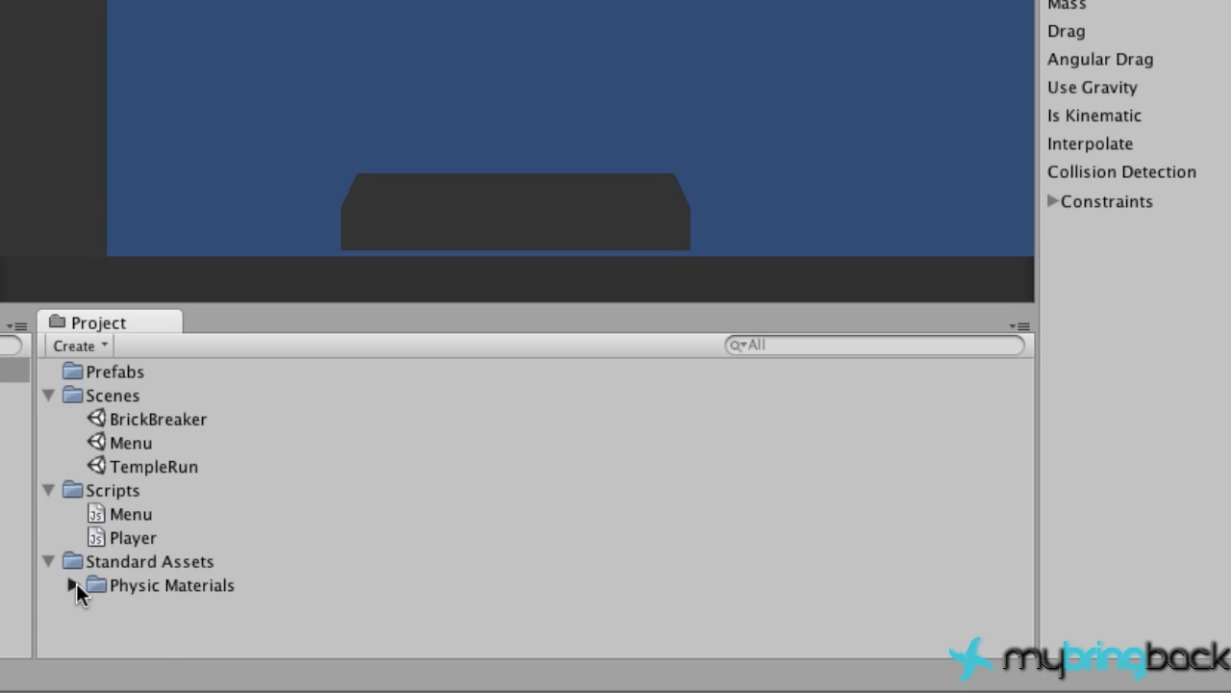
click(75, 584)
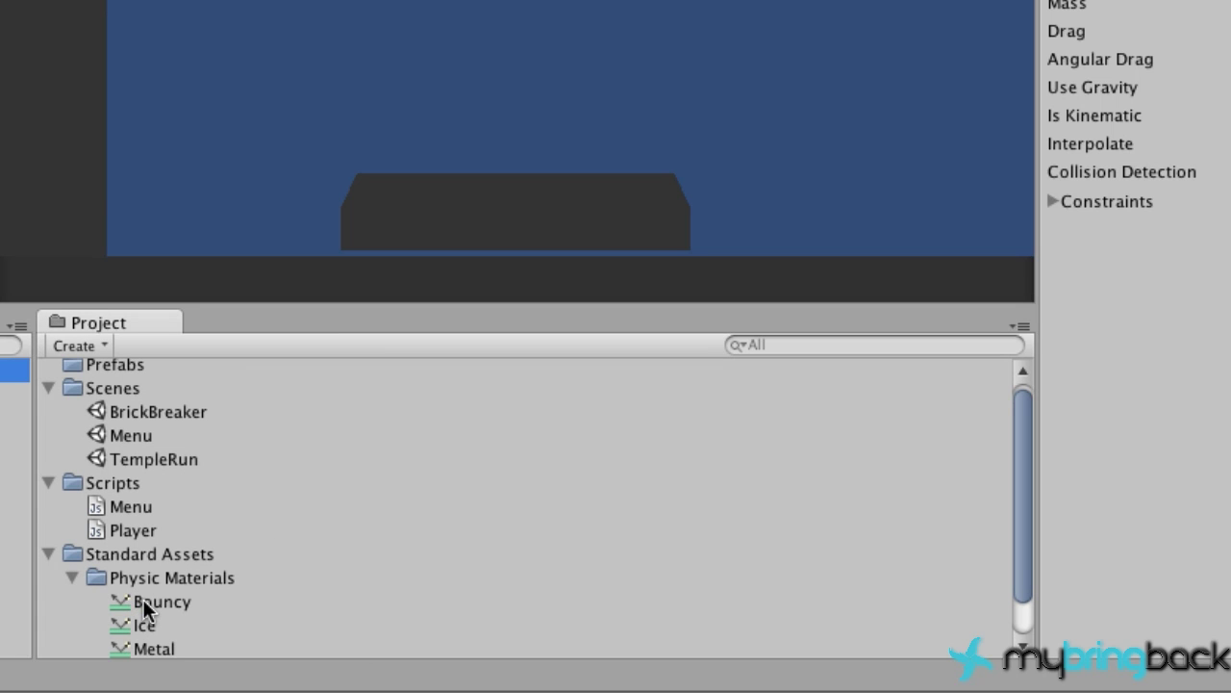
Step: Assign the Bouncy material to the Ball's Sphere Collider Material field
drag(144, 599, 515, 211)
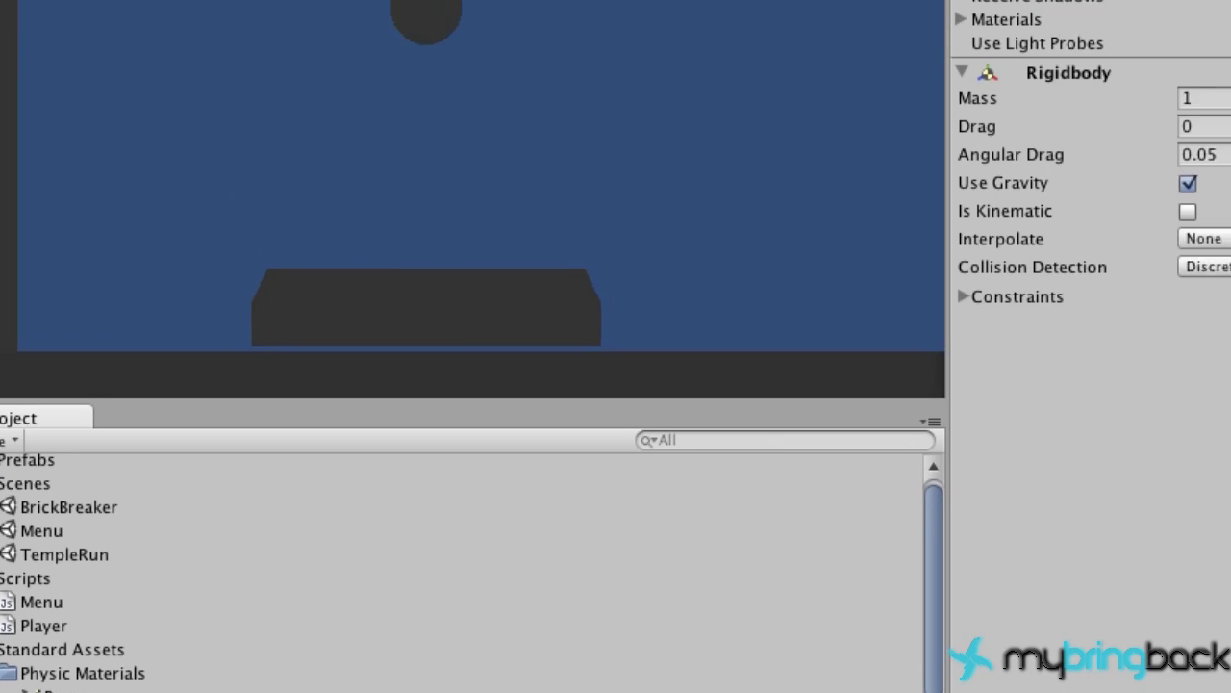
drag(1095, 0, 1077, 0)
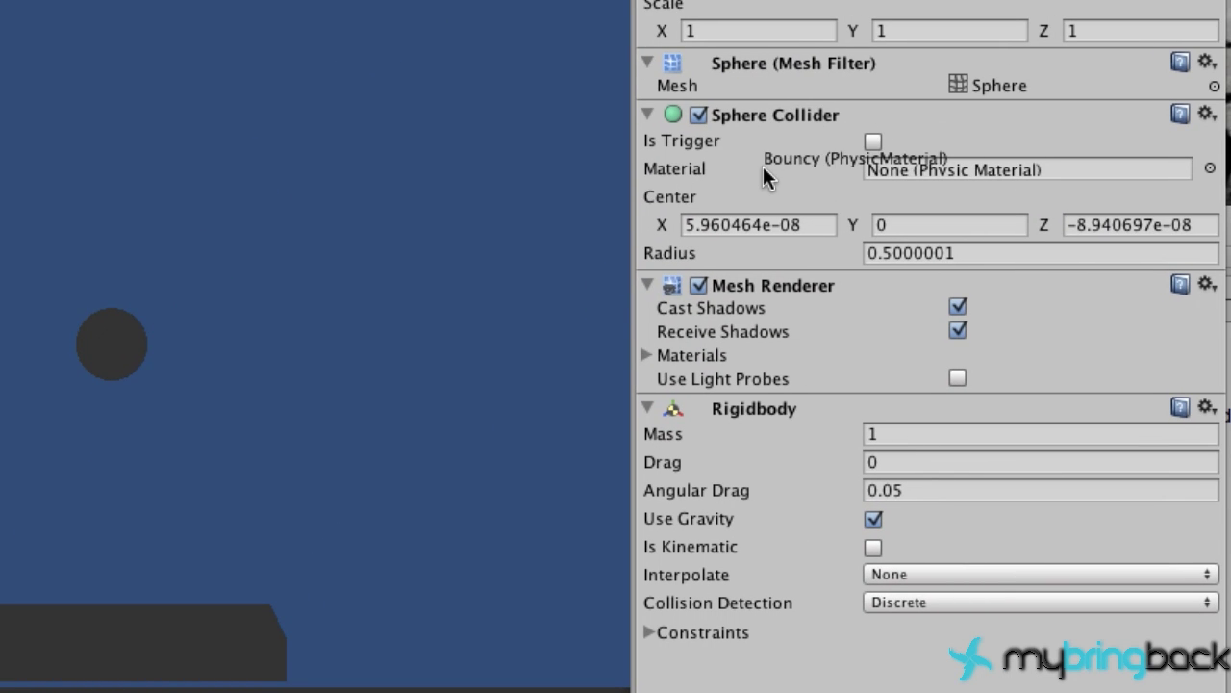
drag(764, 168, 919, 176)
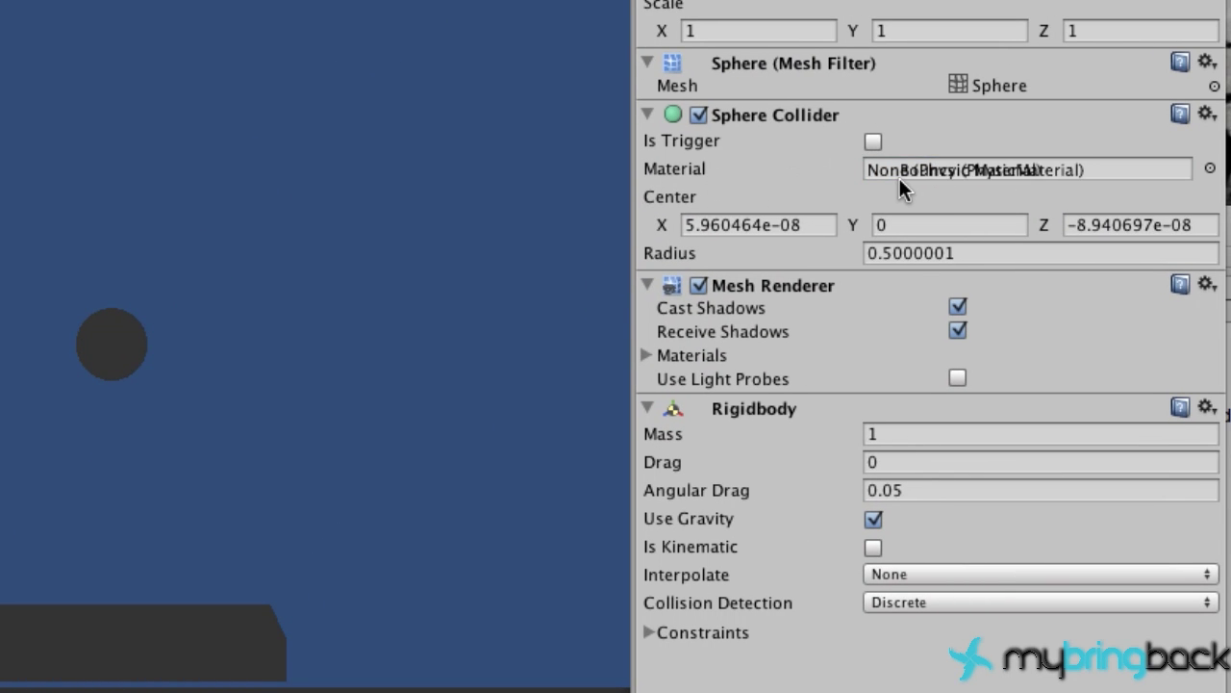
drag(900, 178, 898, 173)
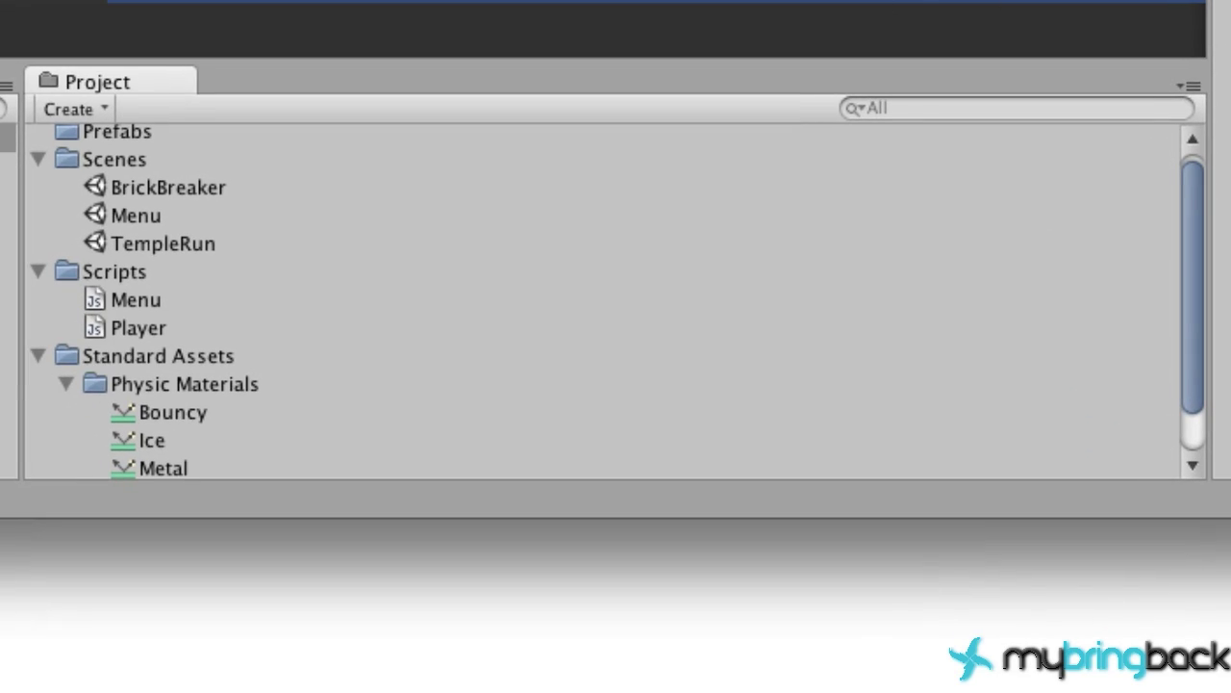
Step: Create a JavaScript file named Ball inside the Scripts folder
click(47, 161)
right_click(108, 269)
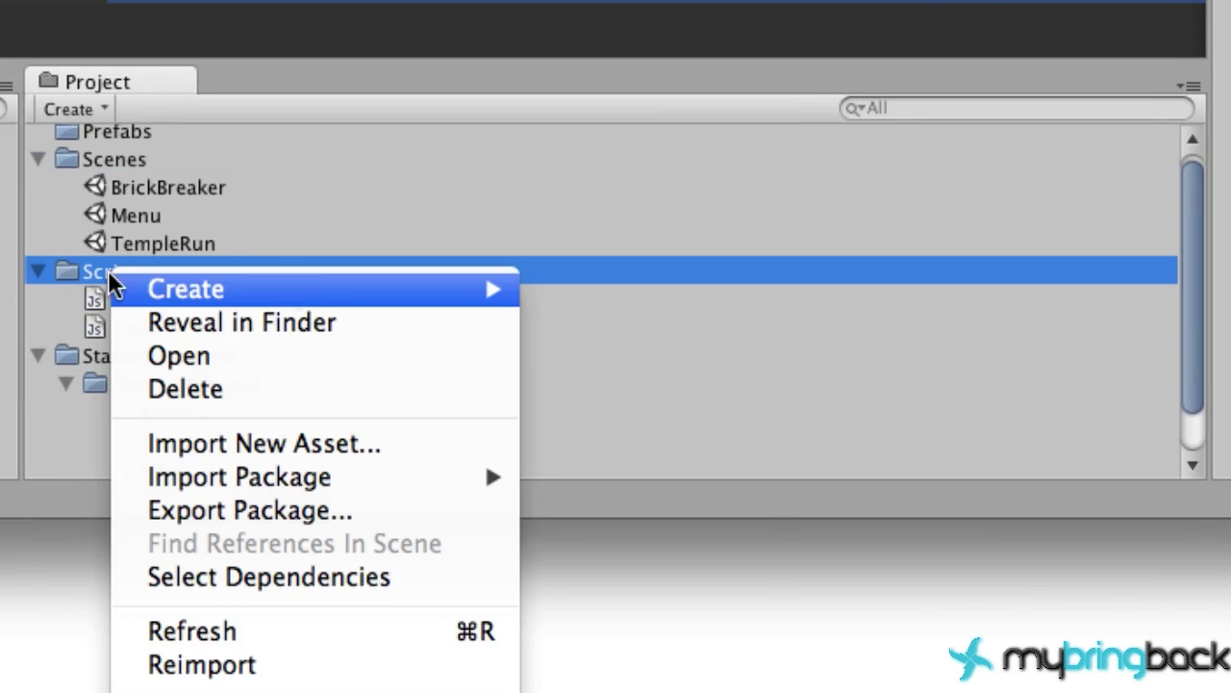
mouse_move(430, 289)
click(623, 333)
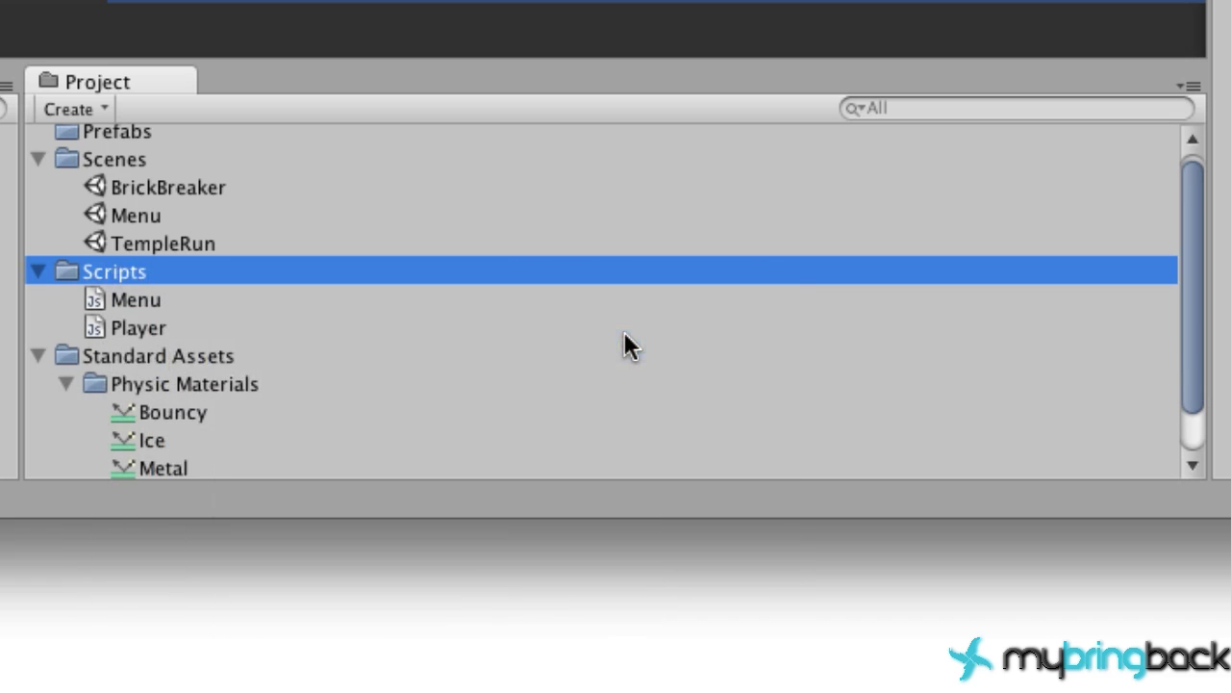
text(B)
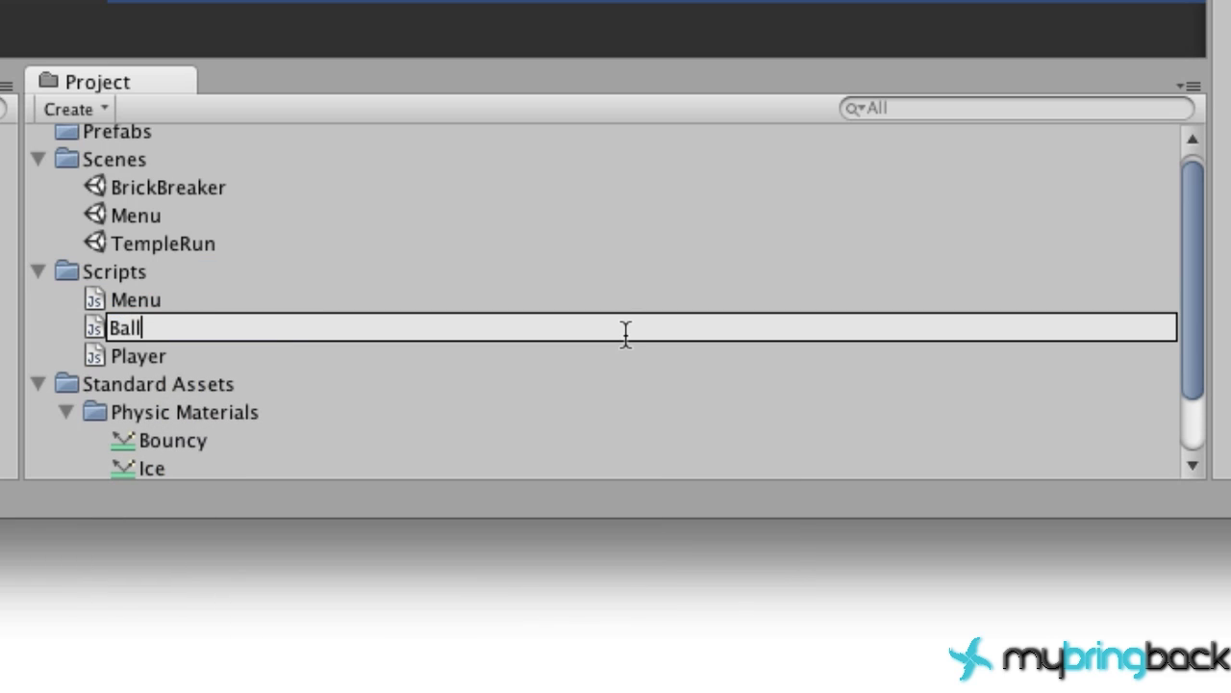
text(all)
key(Return)
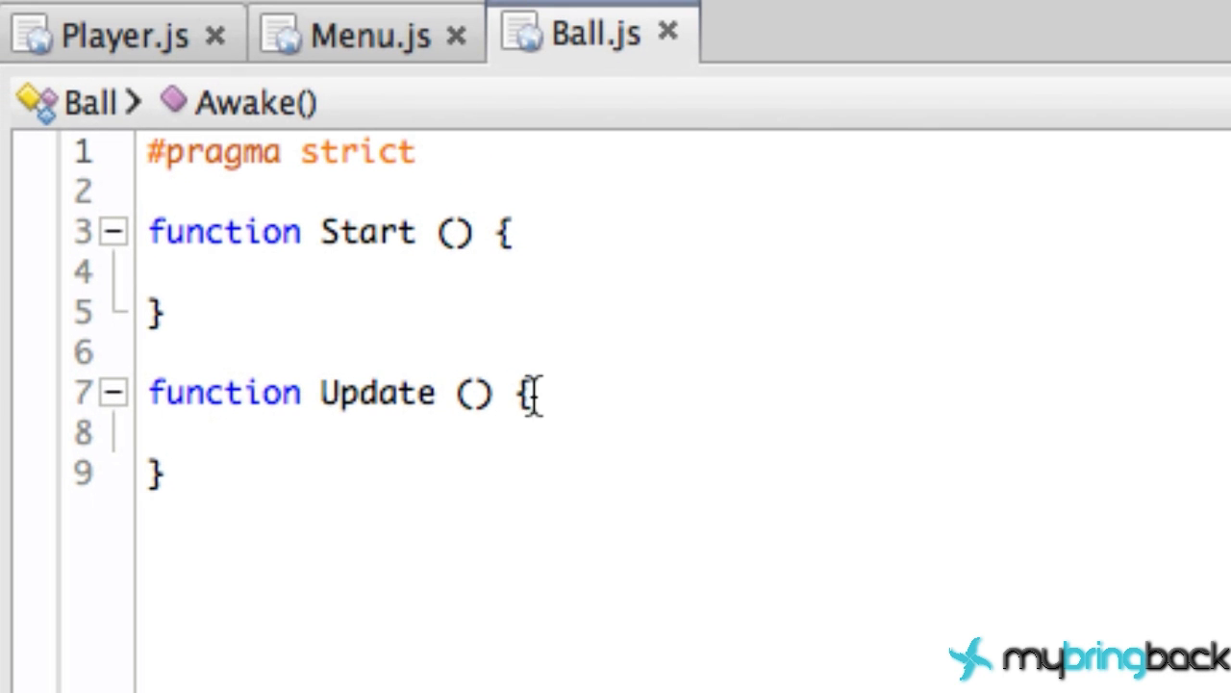
Step: Write rigidbody.velocity.x = -10 inside the Update function of Ball.js
click(405, 438)
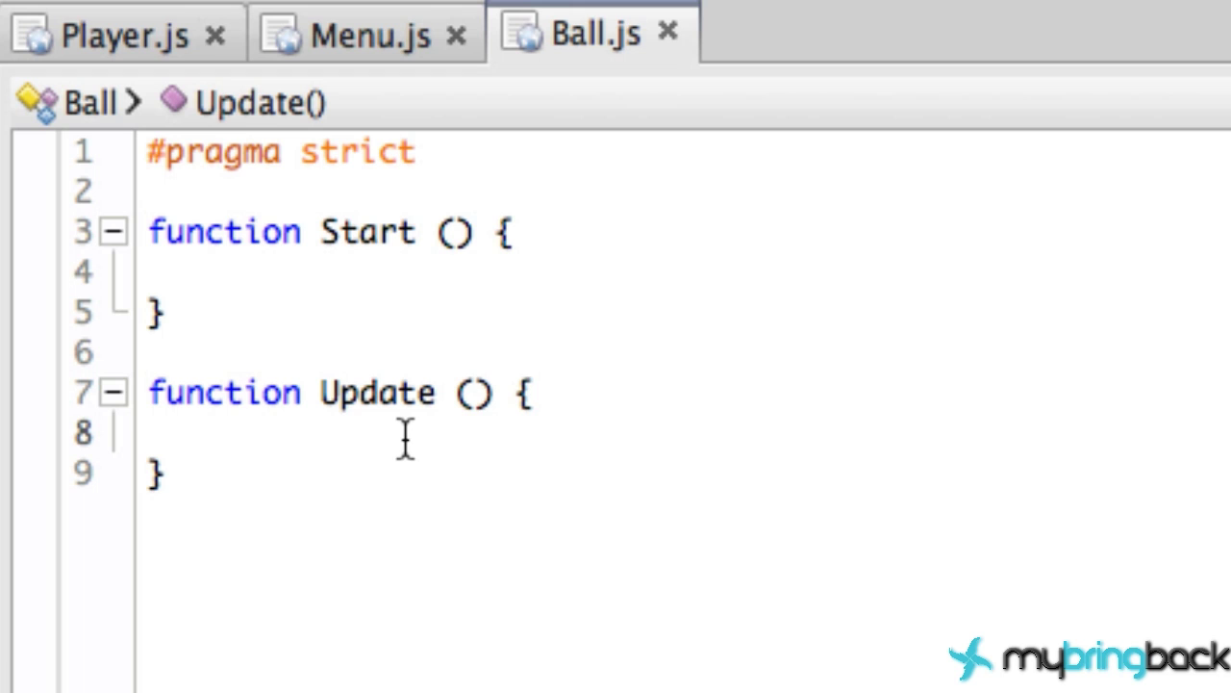
key(Tab)
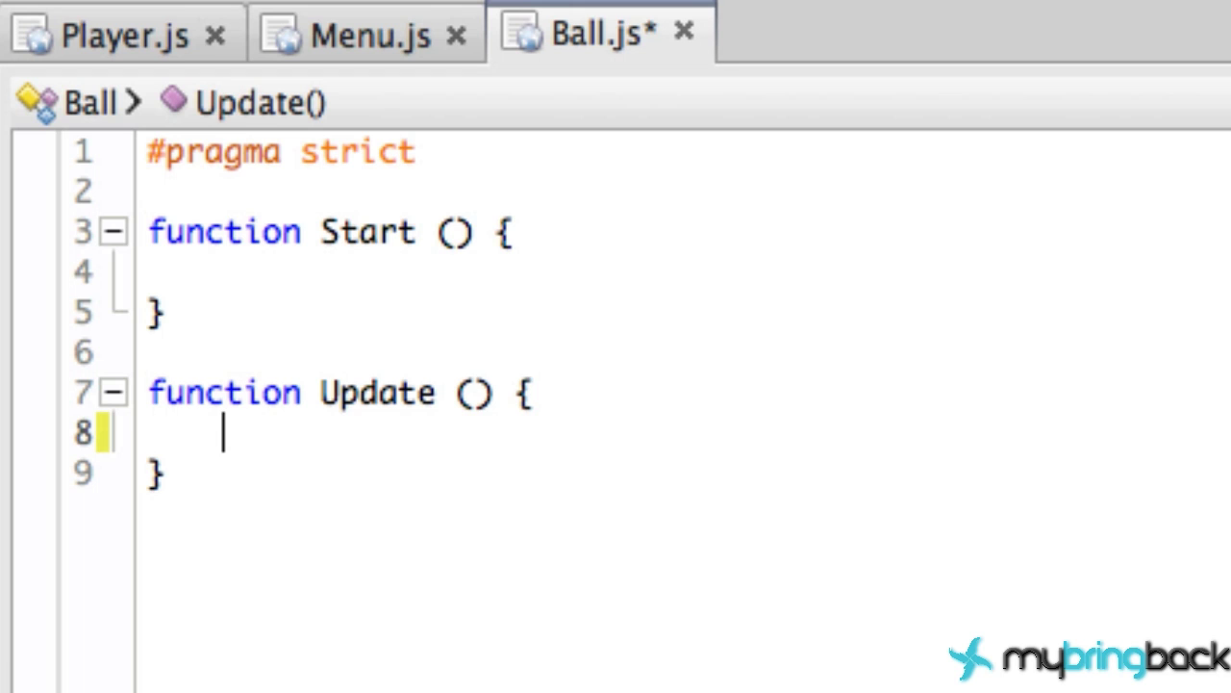
text(rid)
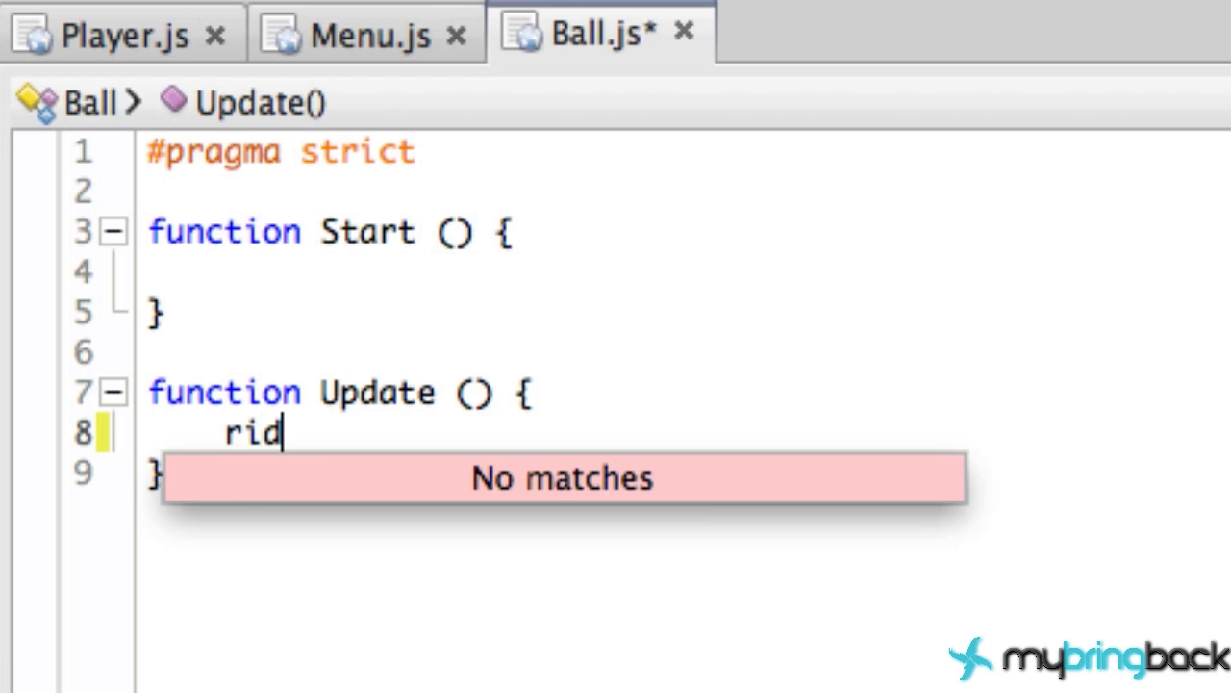
key(BackSpace)
key(Return)
text(.)
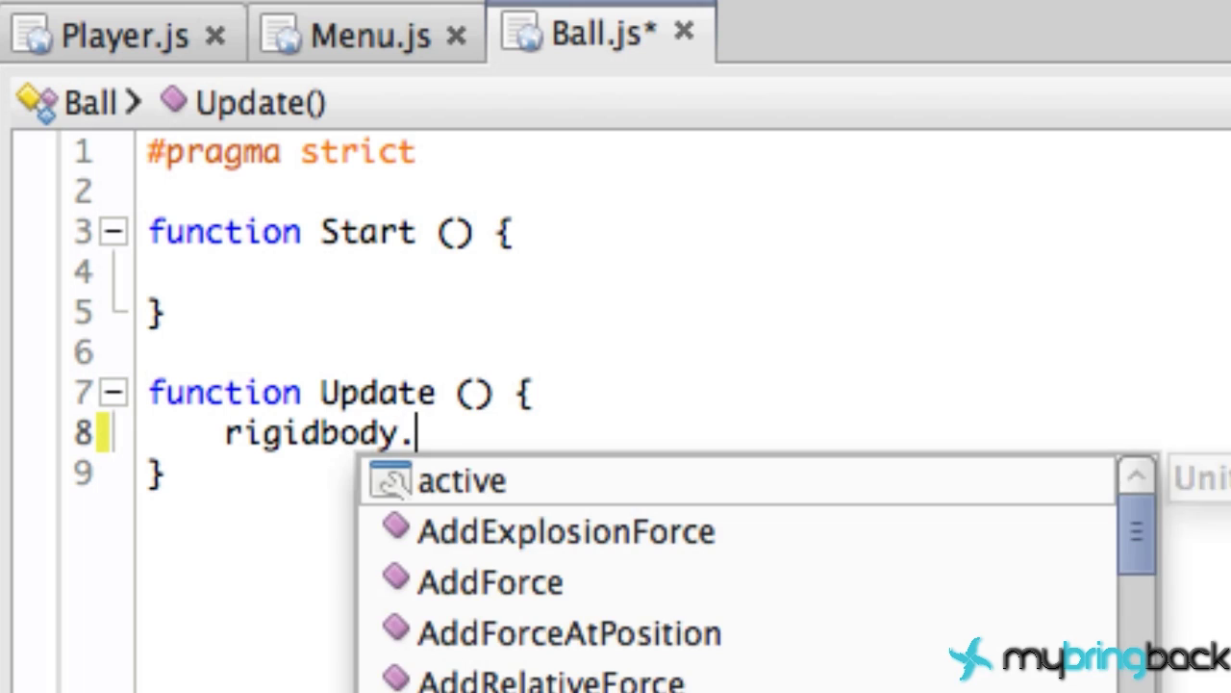
text(v)
key(Return)
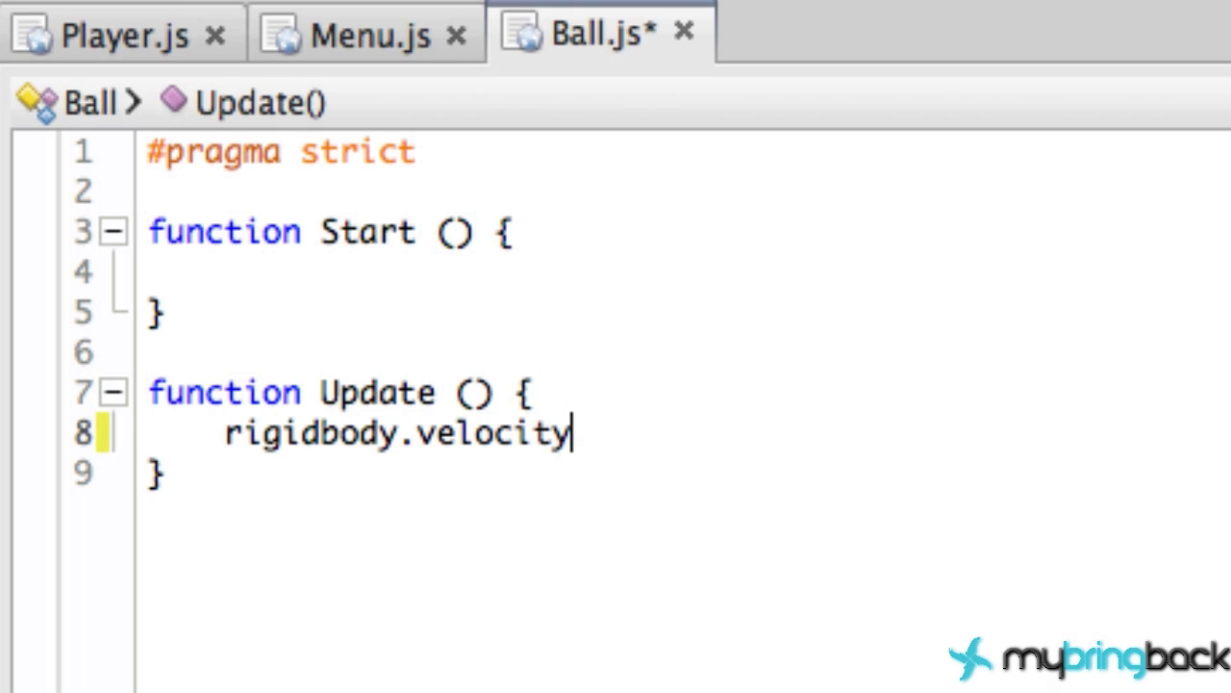
text(.x )
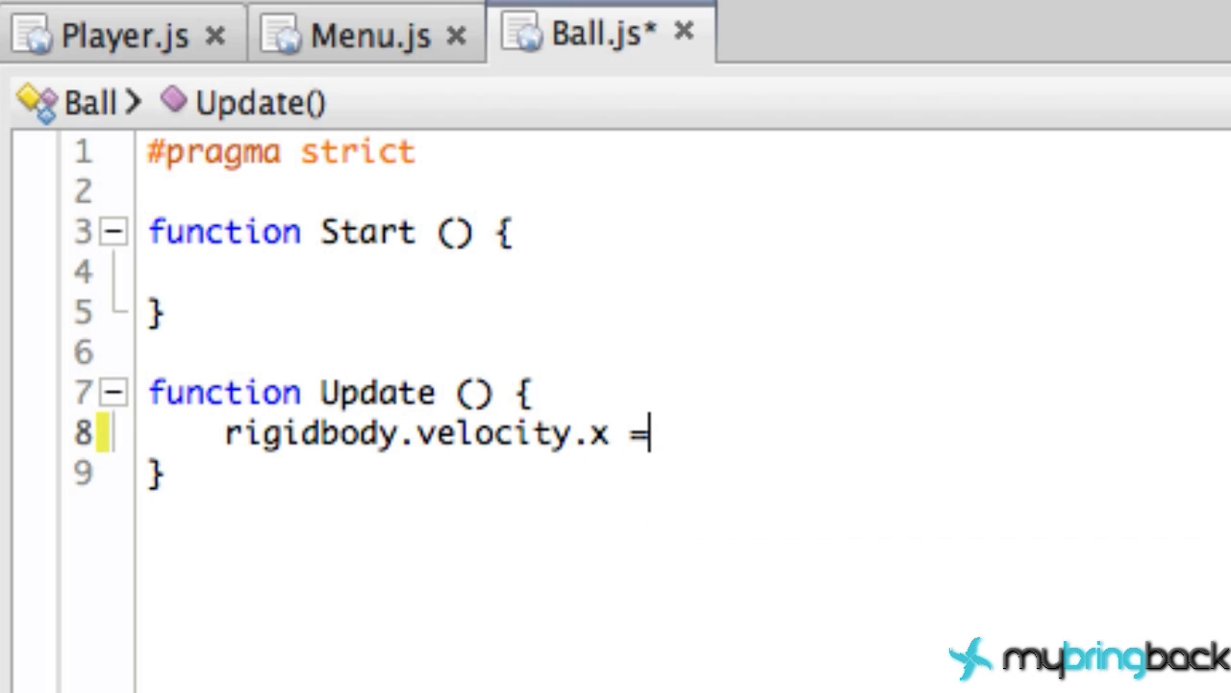
text(= -10;)
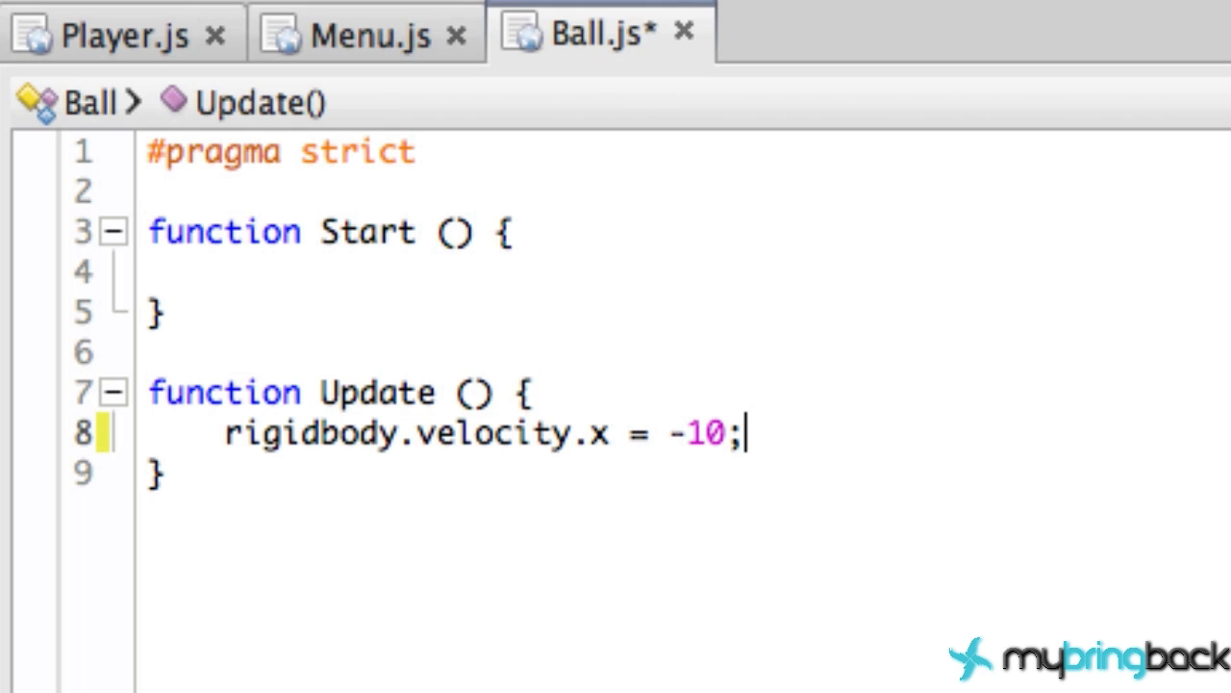
key(shift+Left)
key(shift+Left)
key(shift+Left)
key(shift+Left)
key(shift+Left)
key(shift+Left)
key(shift+Left)
key(shift+Left)
key(shift+Left)
key(shift+Left)
key(shift+Left)
key(shift+Left)
key(shift+Left)
key(shift+Left)
key(shift+Left)
key(shift+Left)
key(shift+Left)
key(shift+Left)
key(shift+Left)
key(shift+Left)
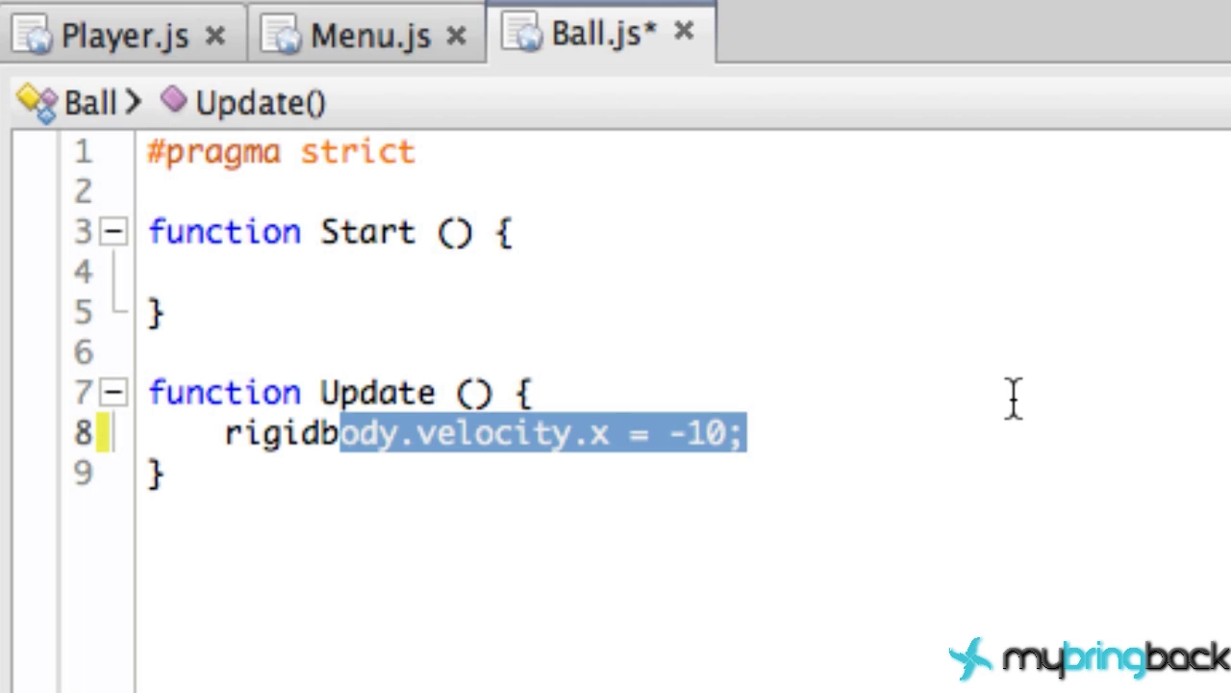
click(1011, 399)
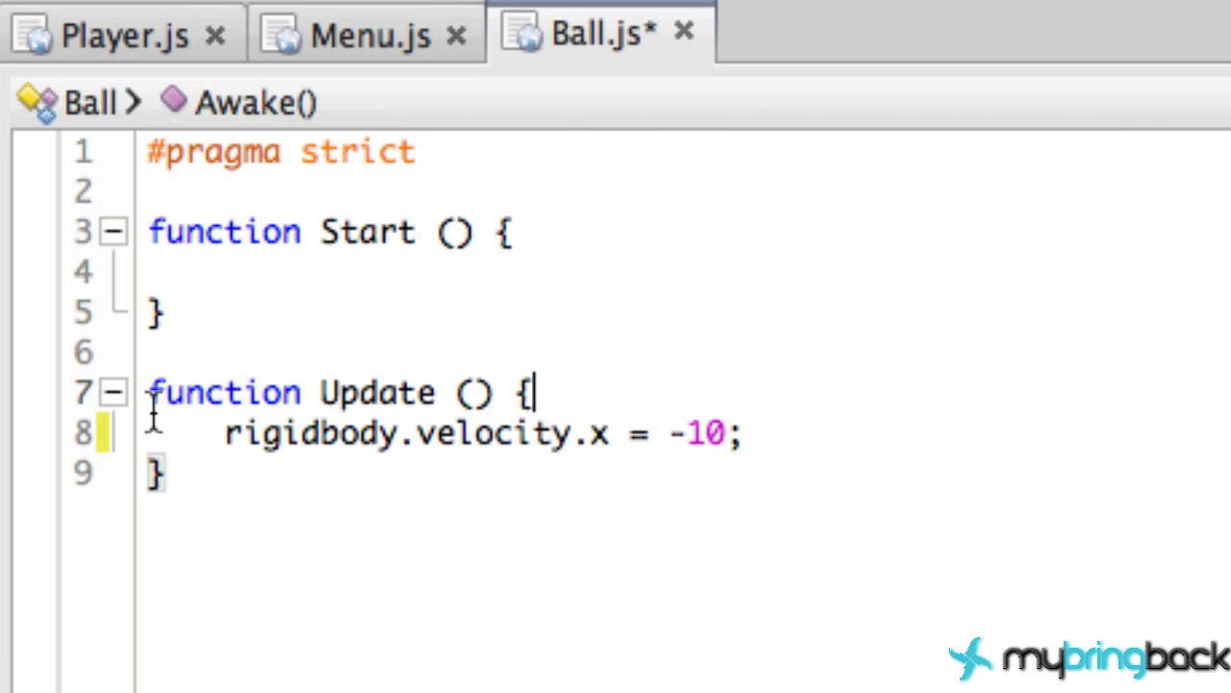
Step: Move the rigidbody.velocity.x = -10; line from Update() into Start(), indent it, and save Ball.js
drag(208, 441, 793, 433)
key(super+c)
key(BackSpace)
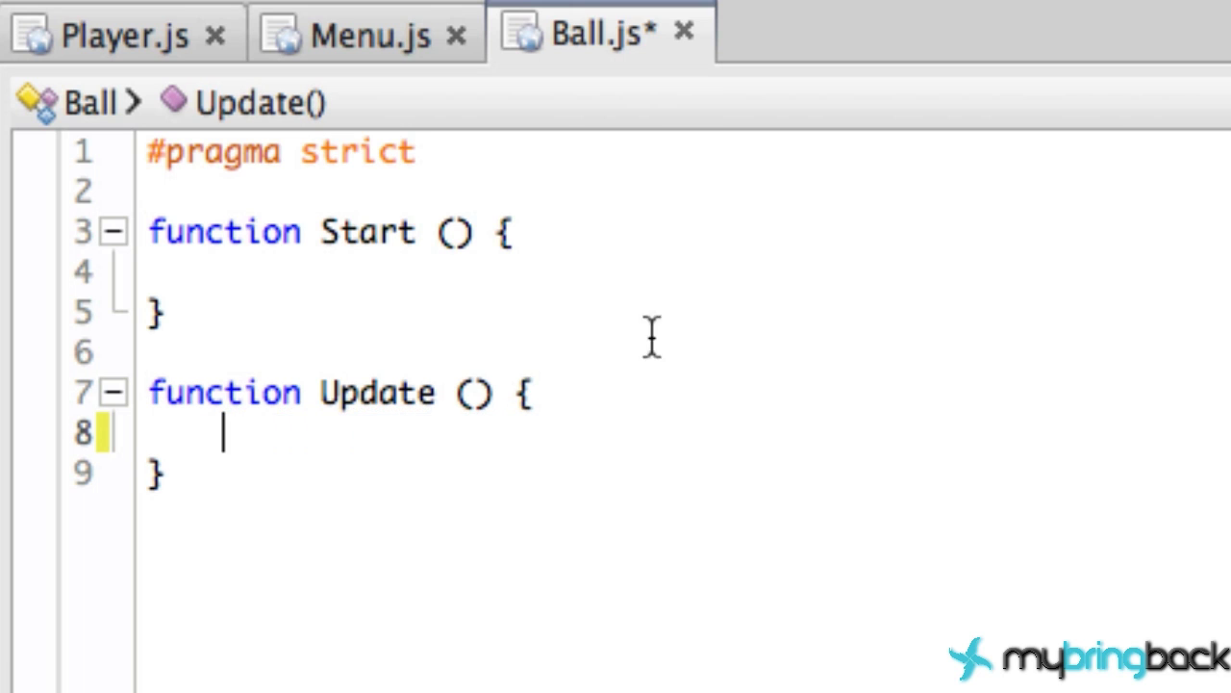
click(414, 270)
key(super+v)
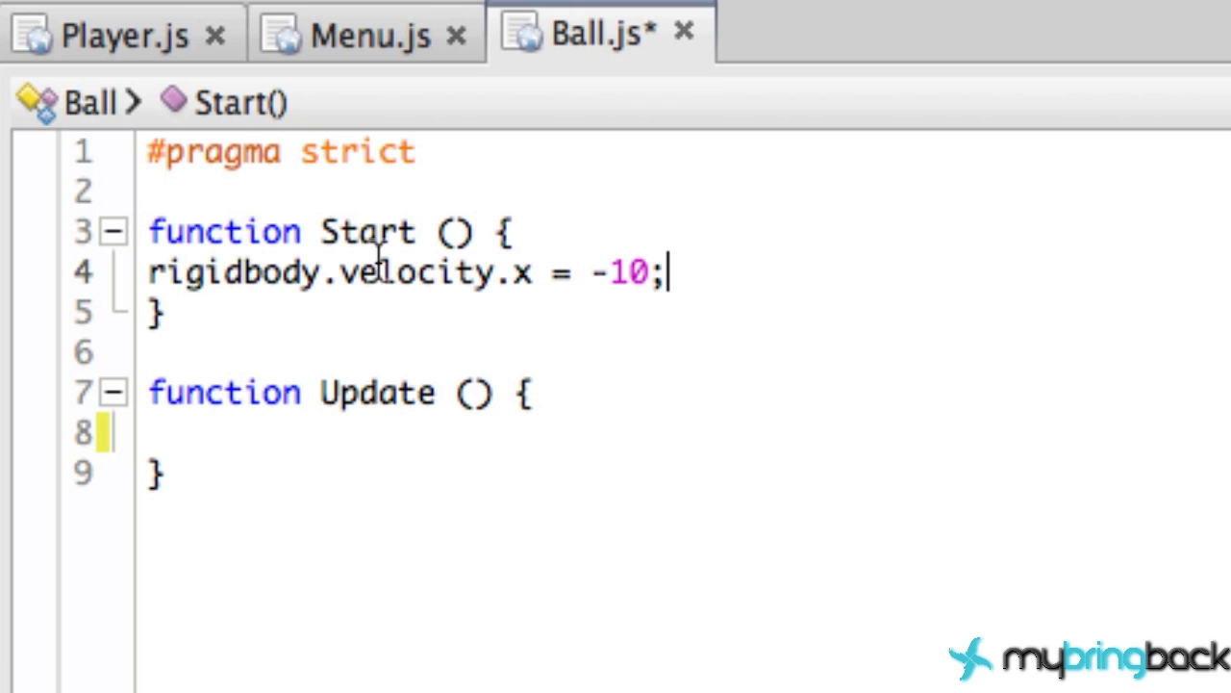
click(149, 272)
key(Tab)
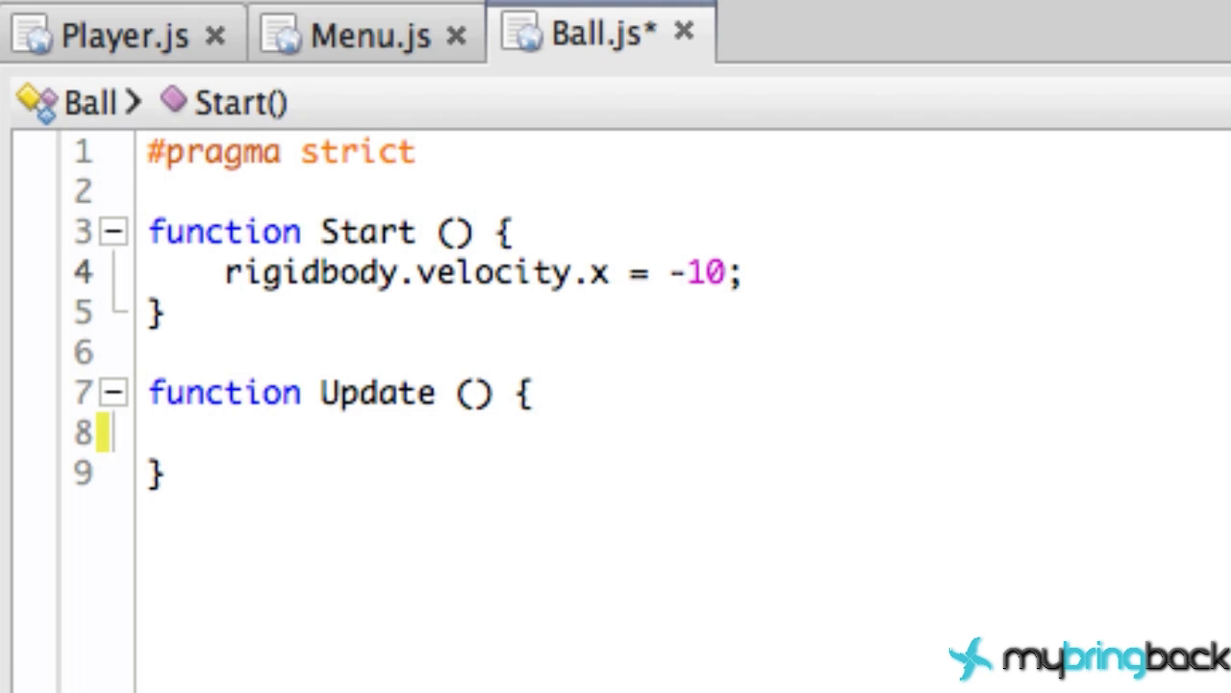
click(741, 274)
click(168, 472)
key(super+s)
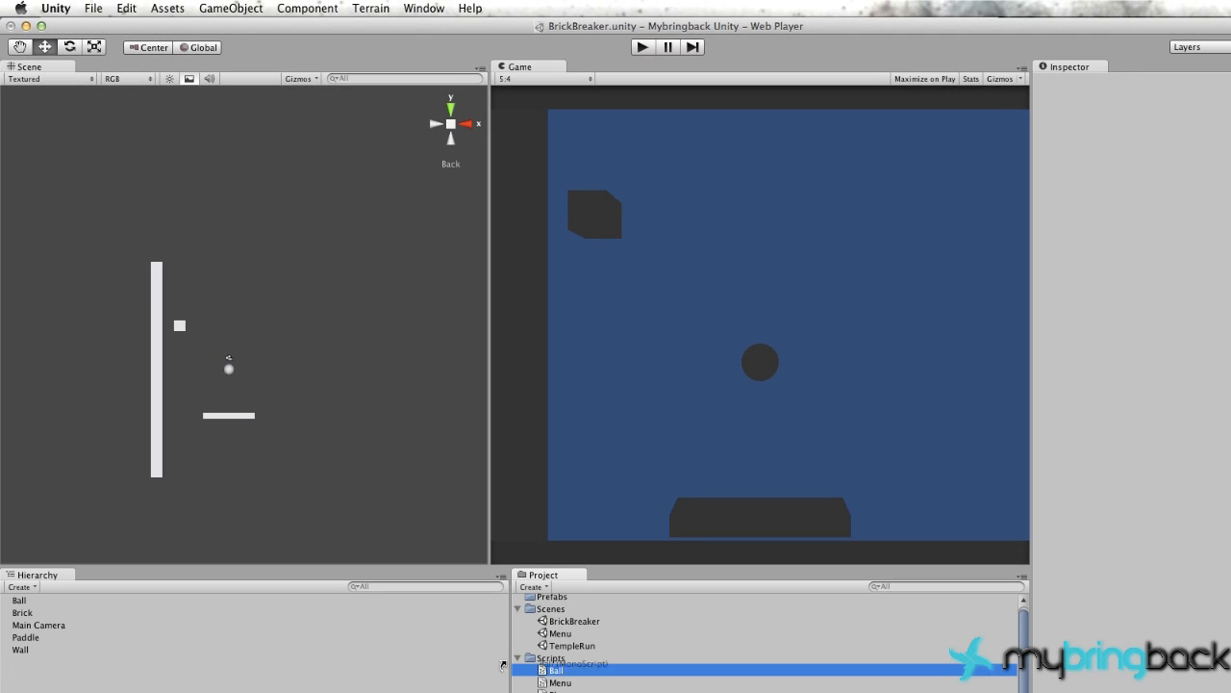
Step: Attach Ball.js to the Ball object and run a quick play test
drag(504, 663, 171, 601)
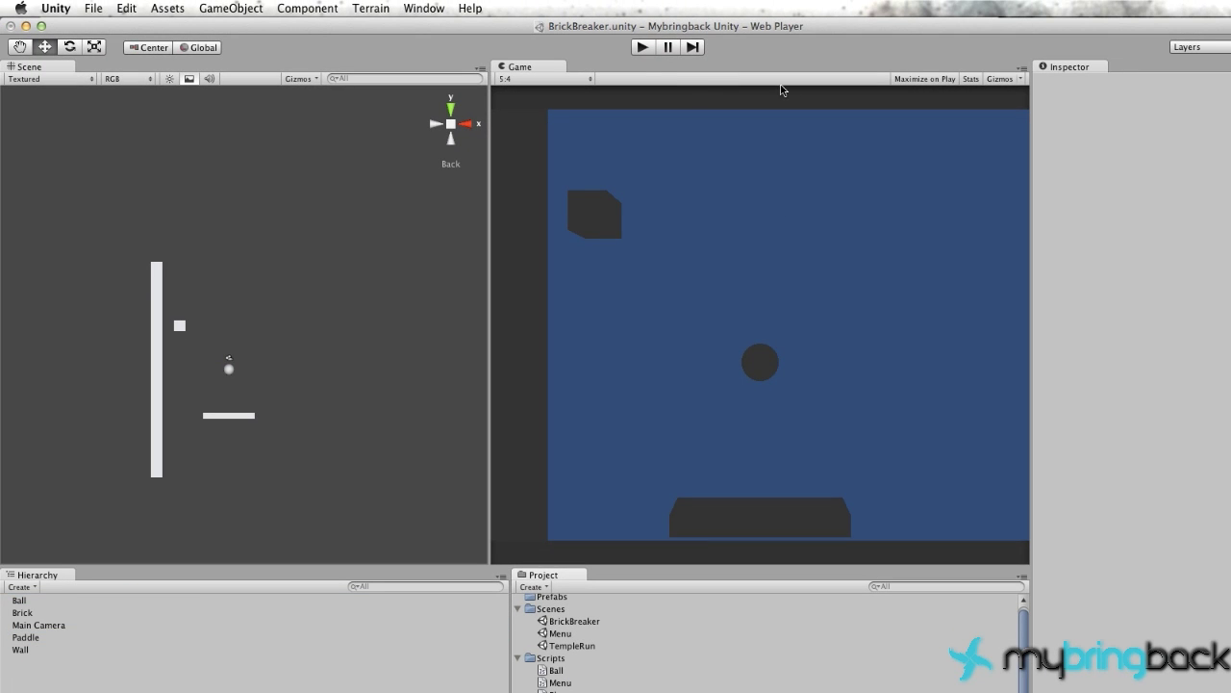
click(642, 47)
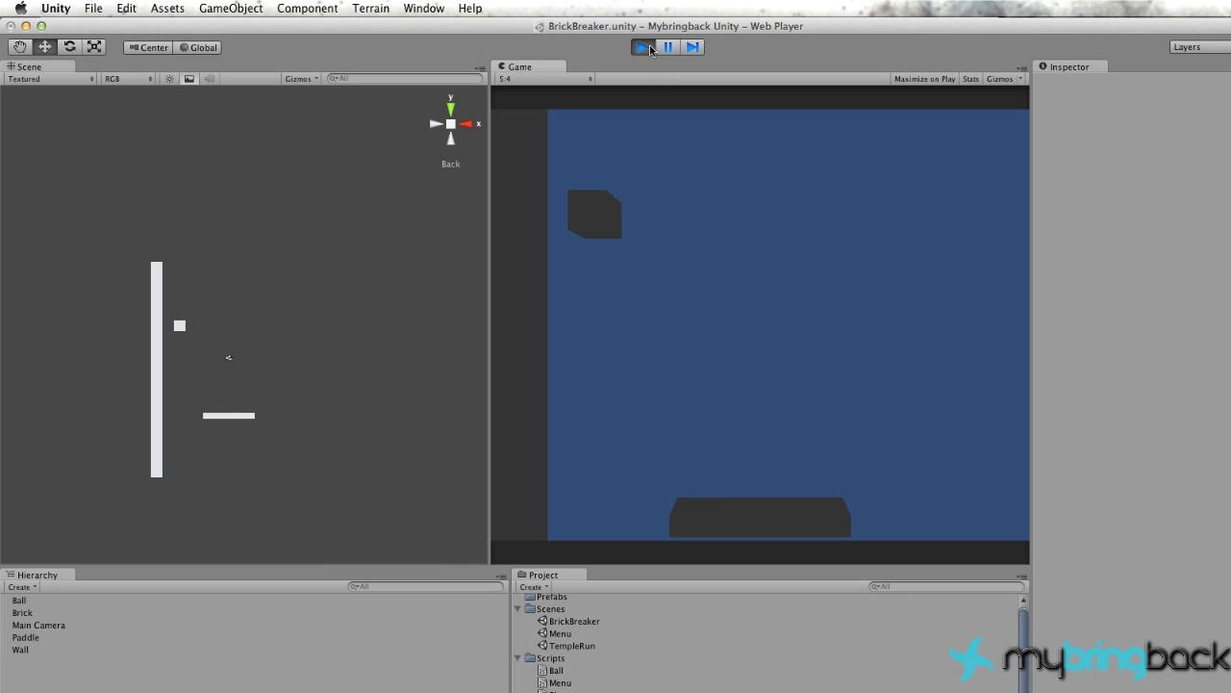
click(651, 47)
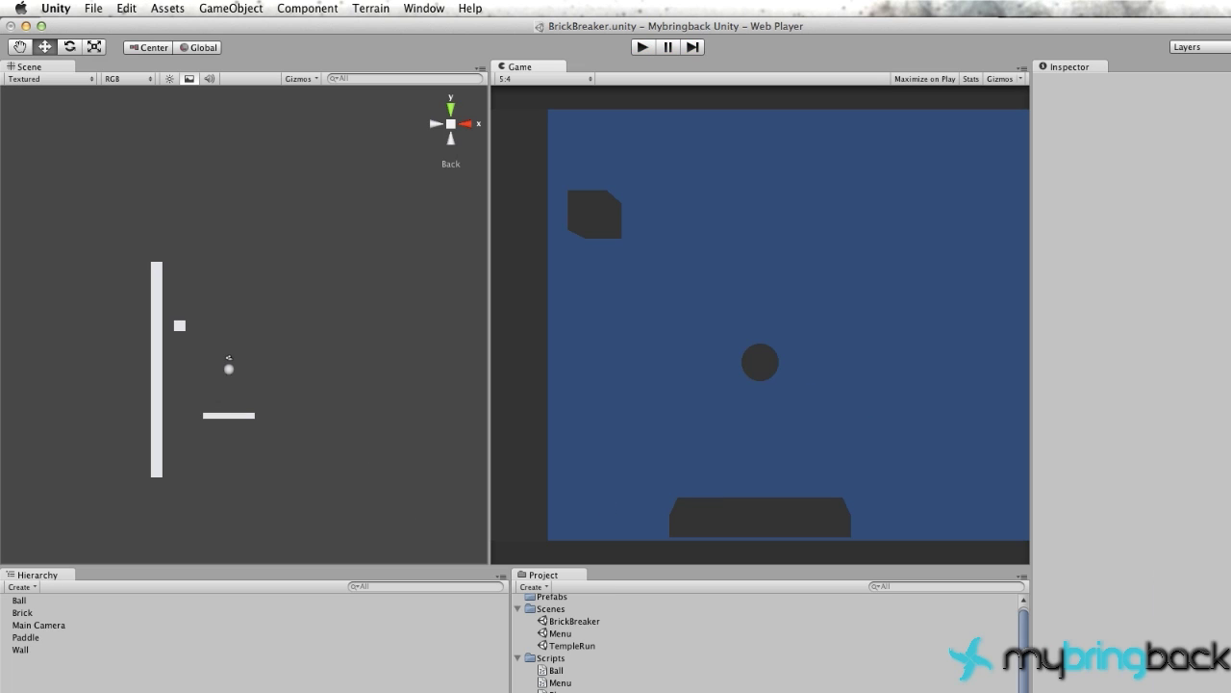
Step: Comment out the velocity line in Start() with // and save Ball.js
key(super+Tab)
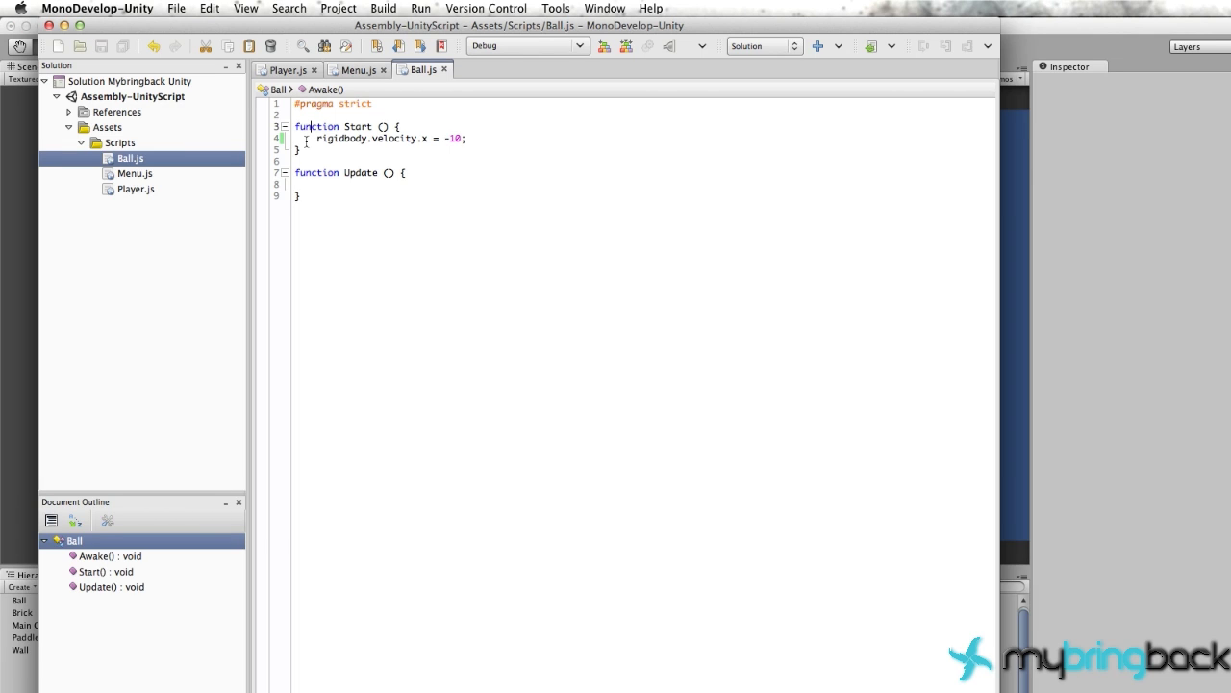
text(//)
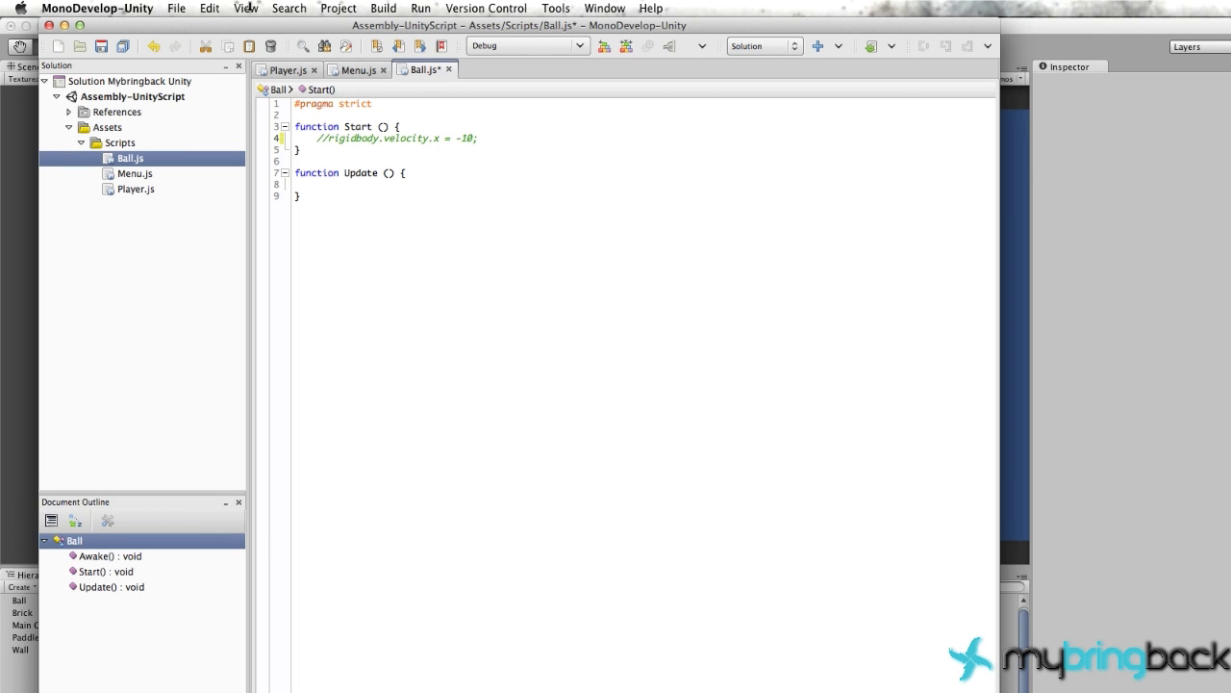
click(119, 44)
Step: Play-test the ball, then select Ball and turn off its Rigidbody's Use Gravity
key(super+Tab)
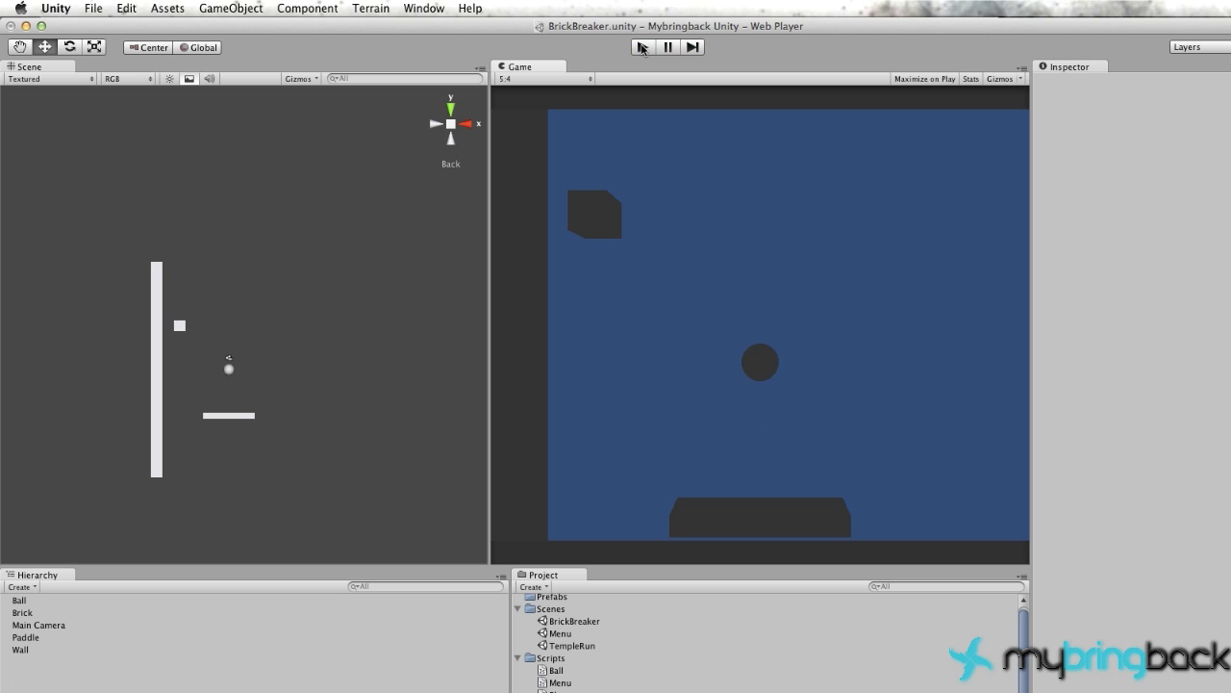
click(642, 48)
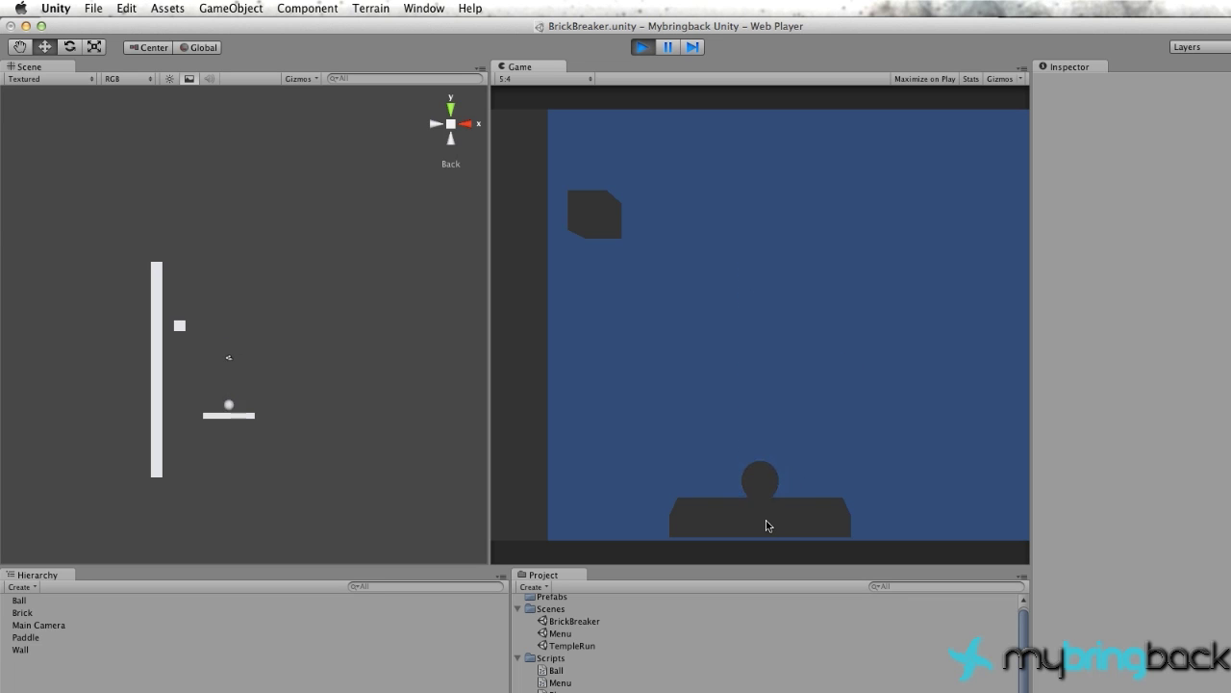
click(650, 48)
click(19, 600)
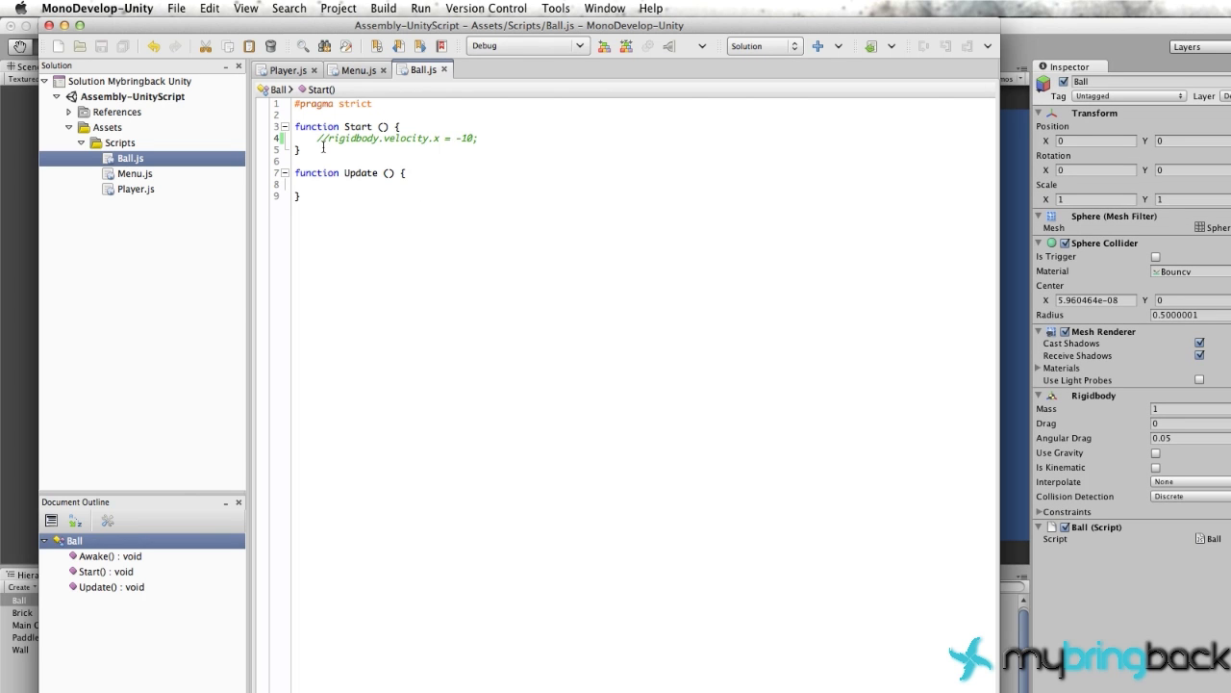
Step: Uncomment the velocity.x = -10 line, save all scripts, and run the game
click(328, 137)
key(BackSpace)
key(BackSpace)
click(127, 48)
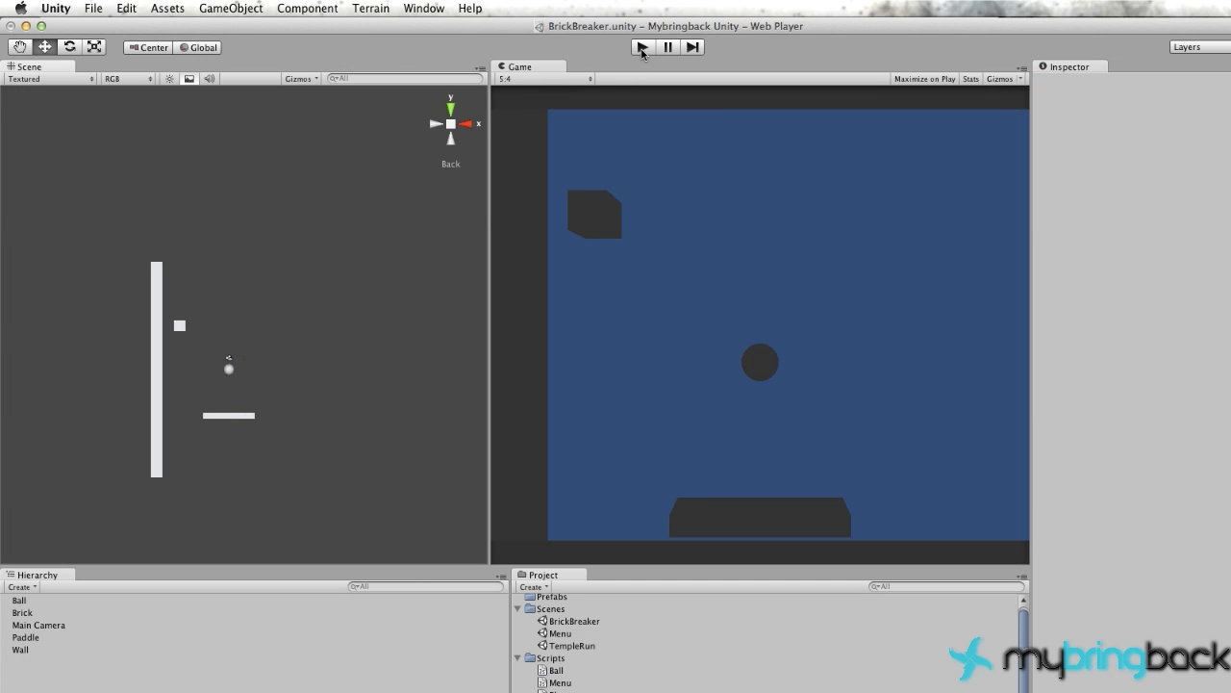
click(642, 48)
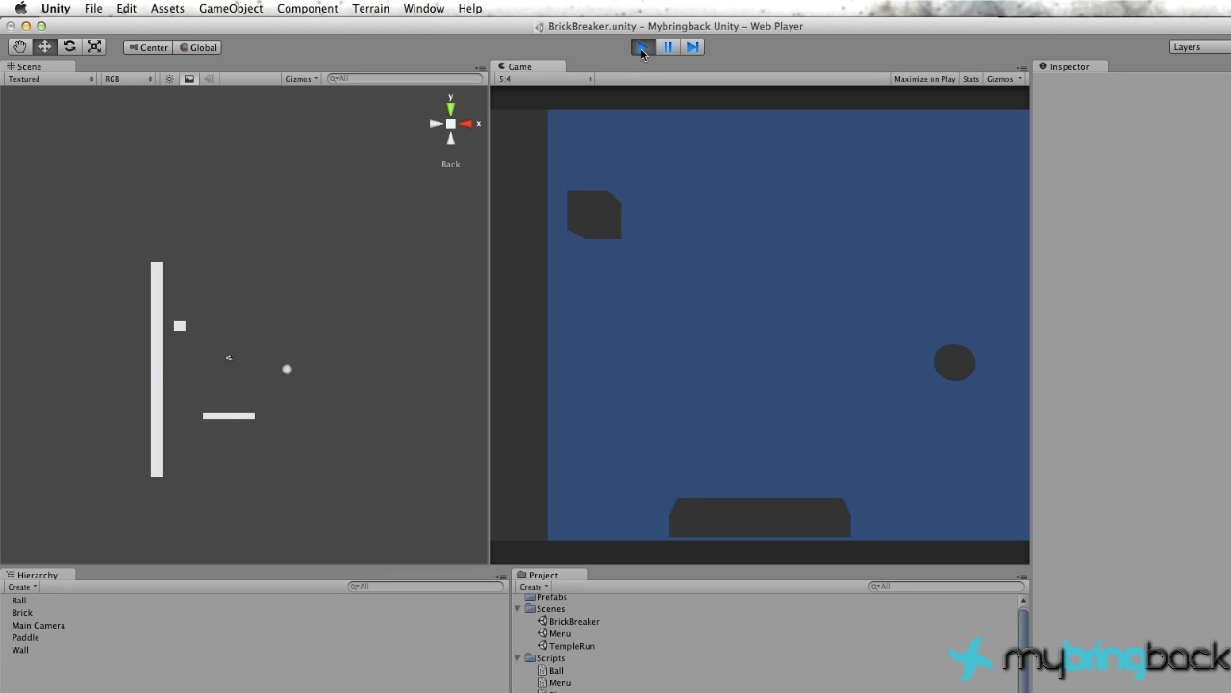
Step: Stop the game and place a wall copy to the right of the paddle
click(642, 48)
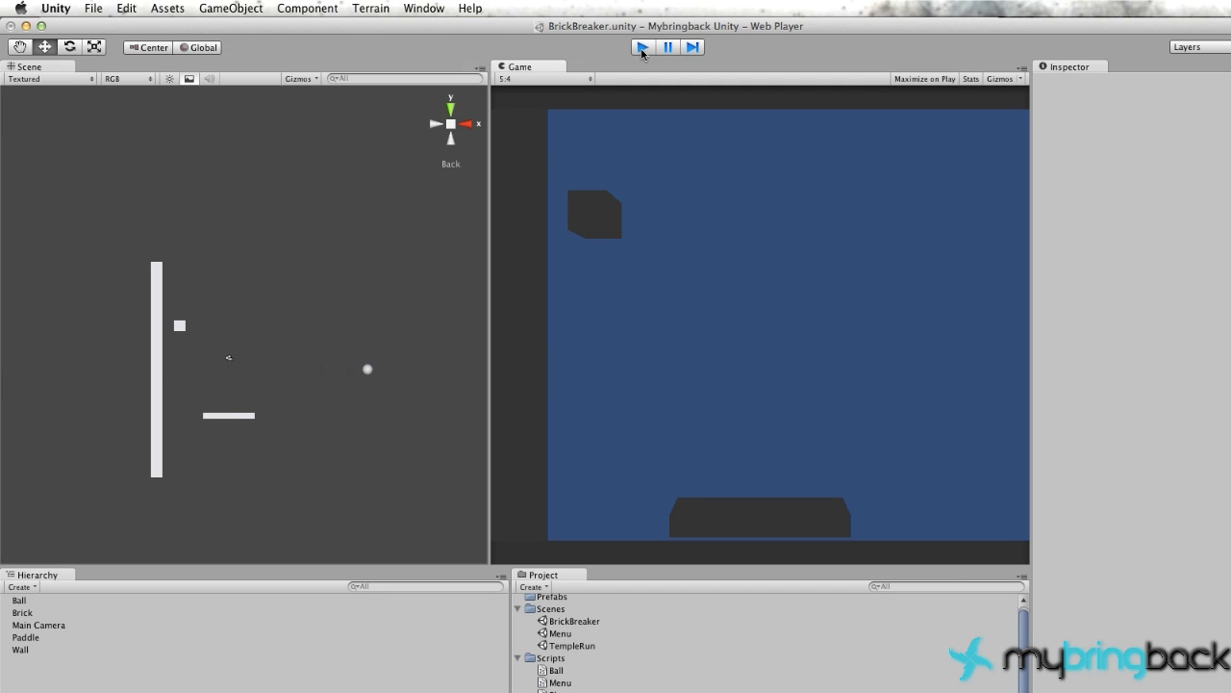
click(155, 389)
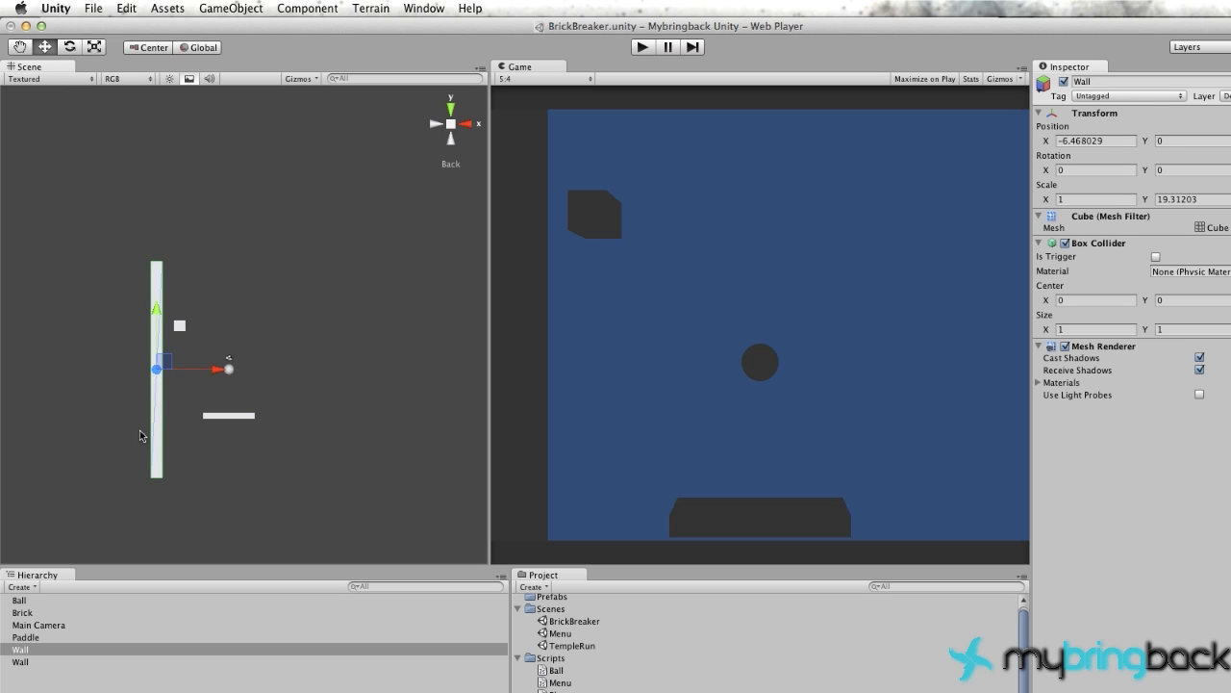
drag(213, 371, 368, 391)
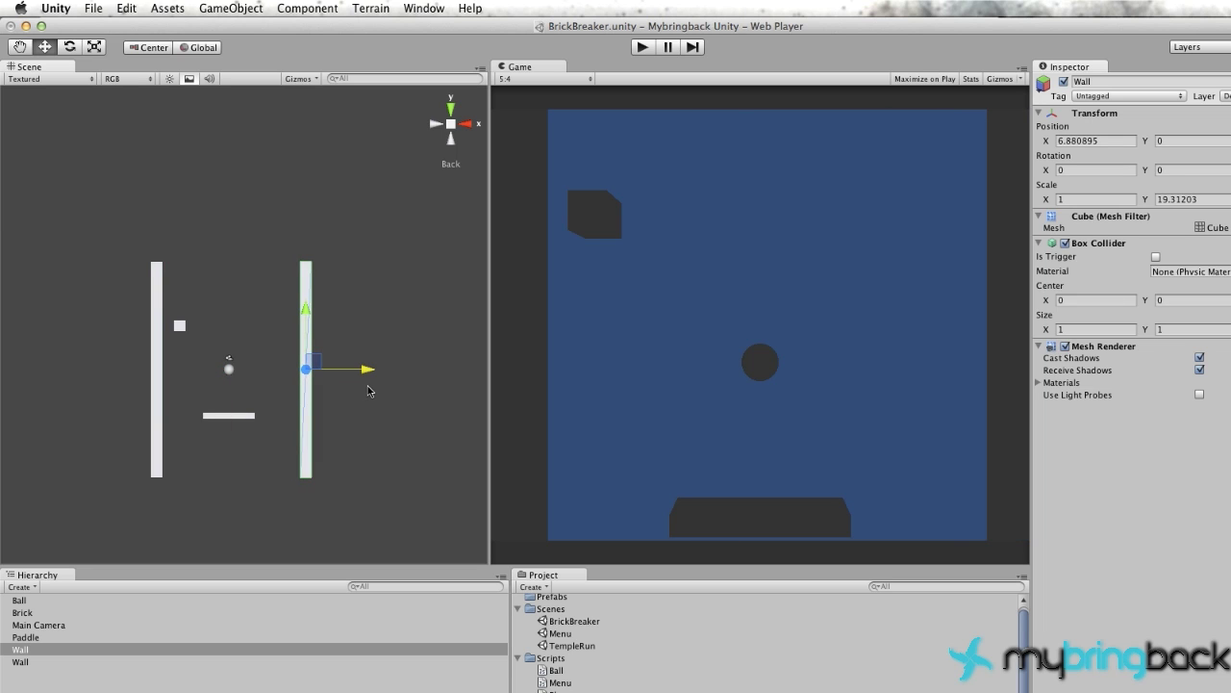
click(306, 402)
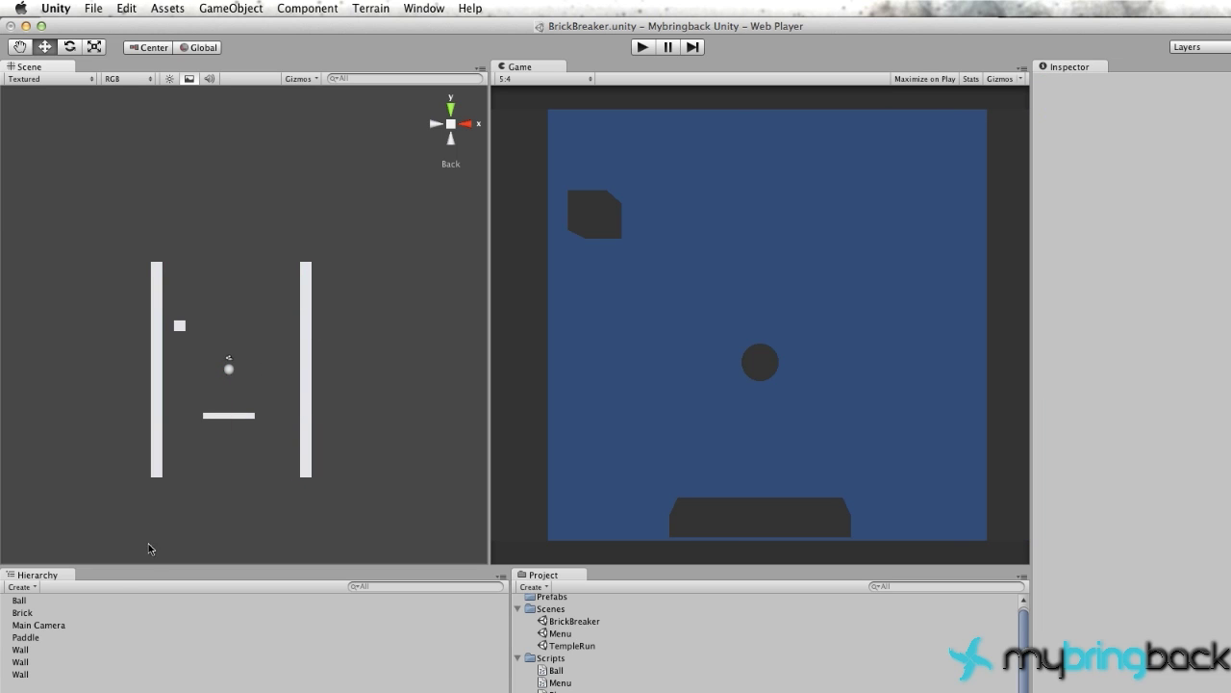
Step: Raise another Wall above the play area, rotate it to Z 90, slide it over both side walls, and play
click(18, 662)
drag(315, 299, 328, 196)
key(e)
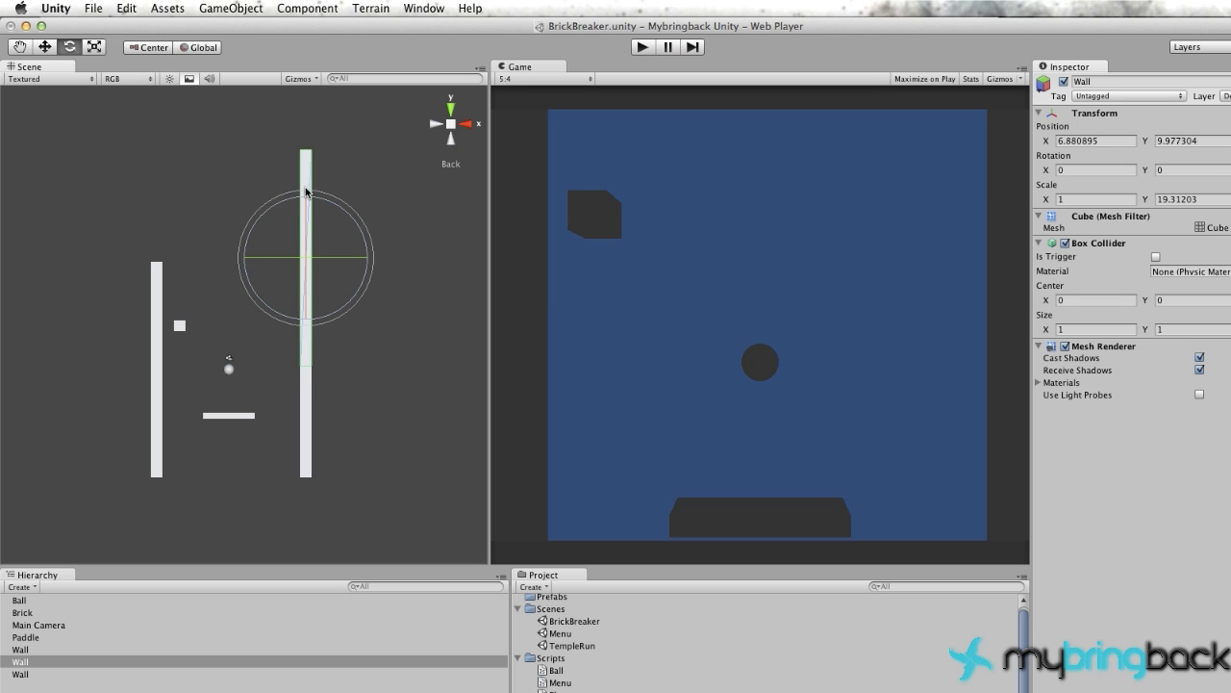
drag(306, 191, 83, 310)
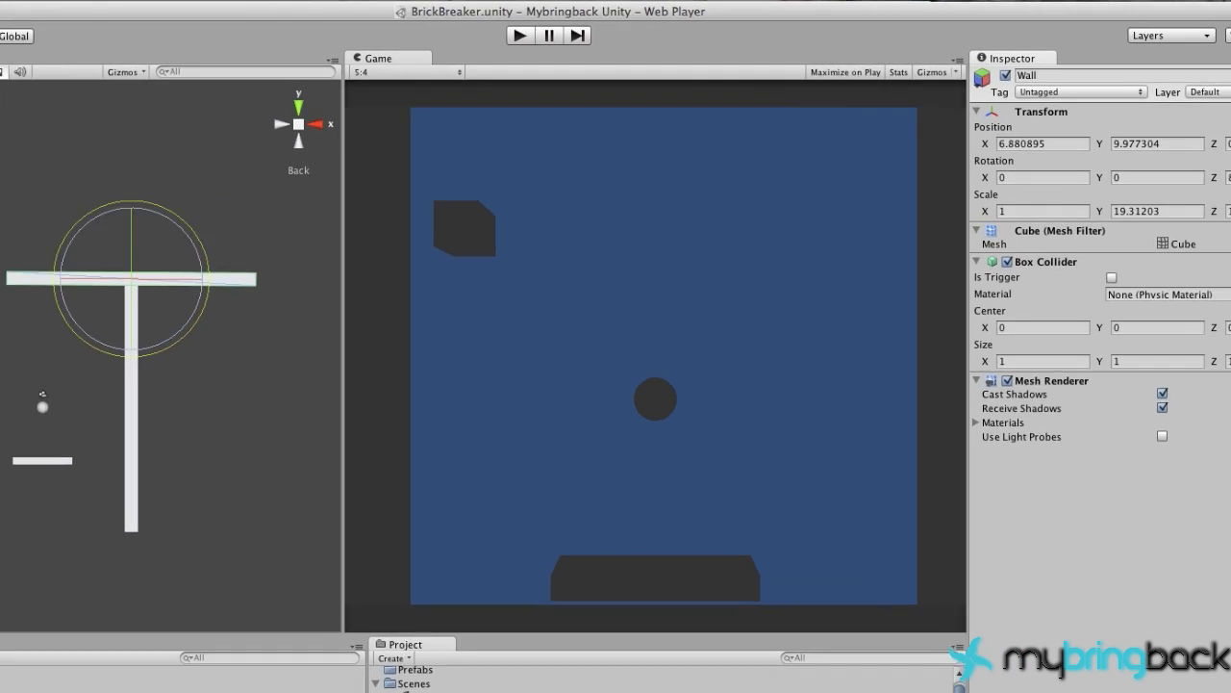
click(1230, 169)
text(90)
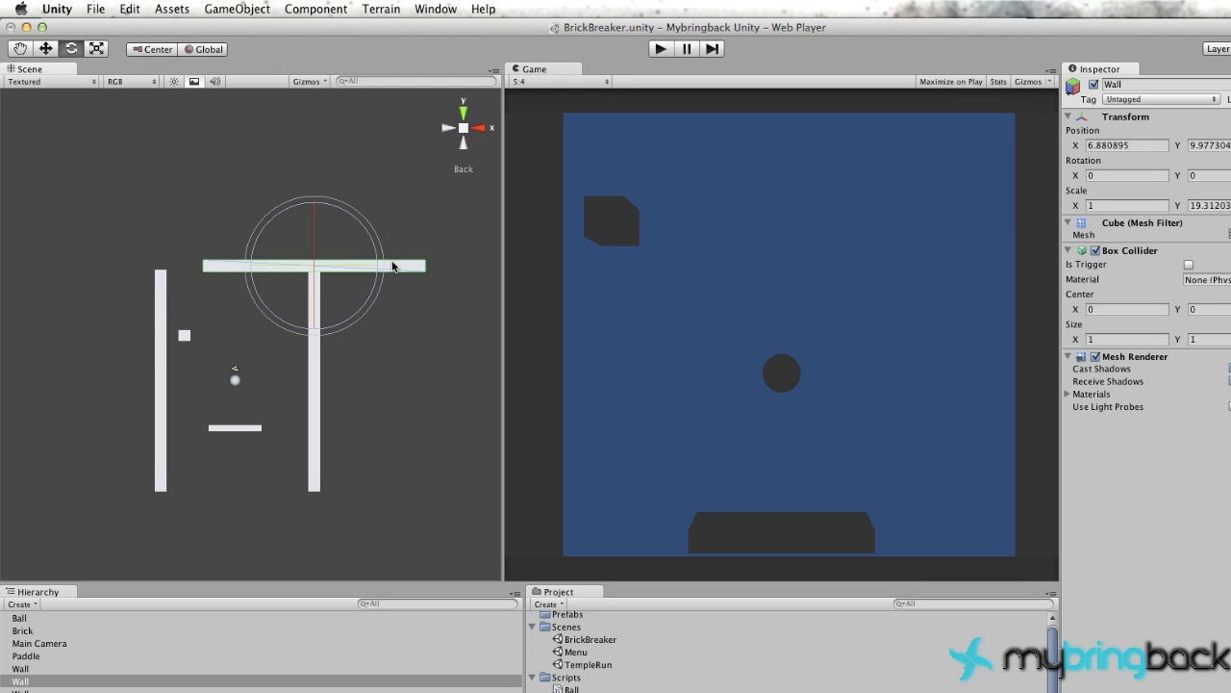
text(w)
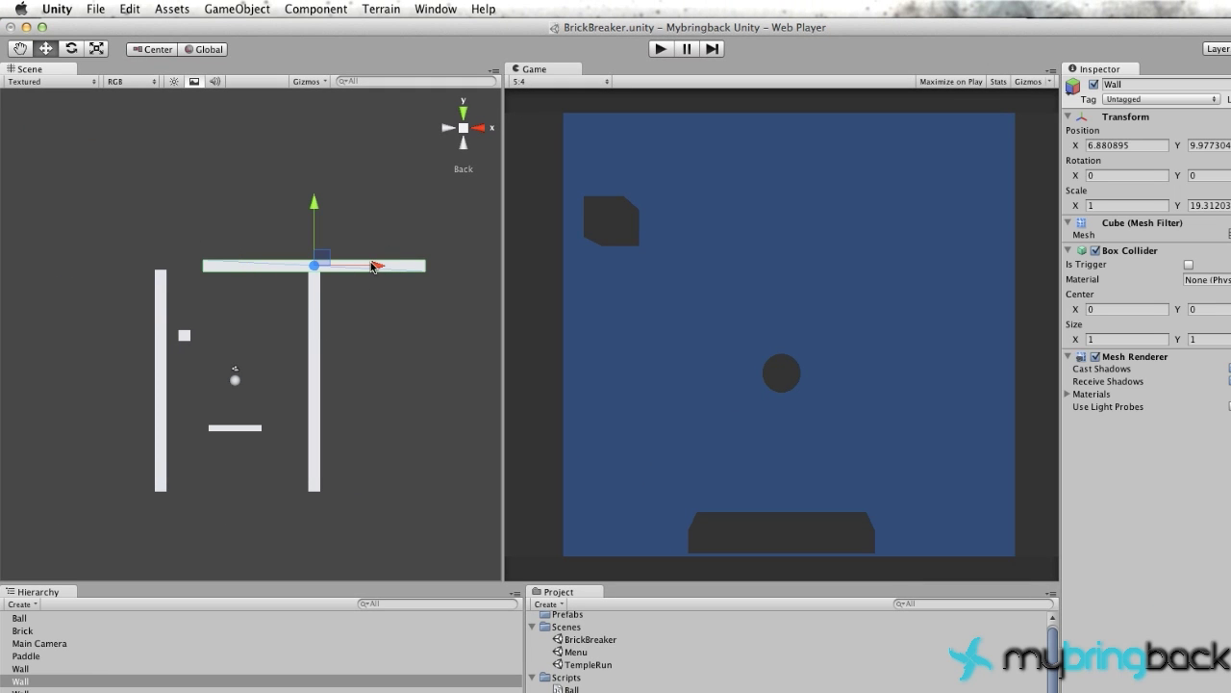
drag(372, 266, 303, 268)
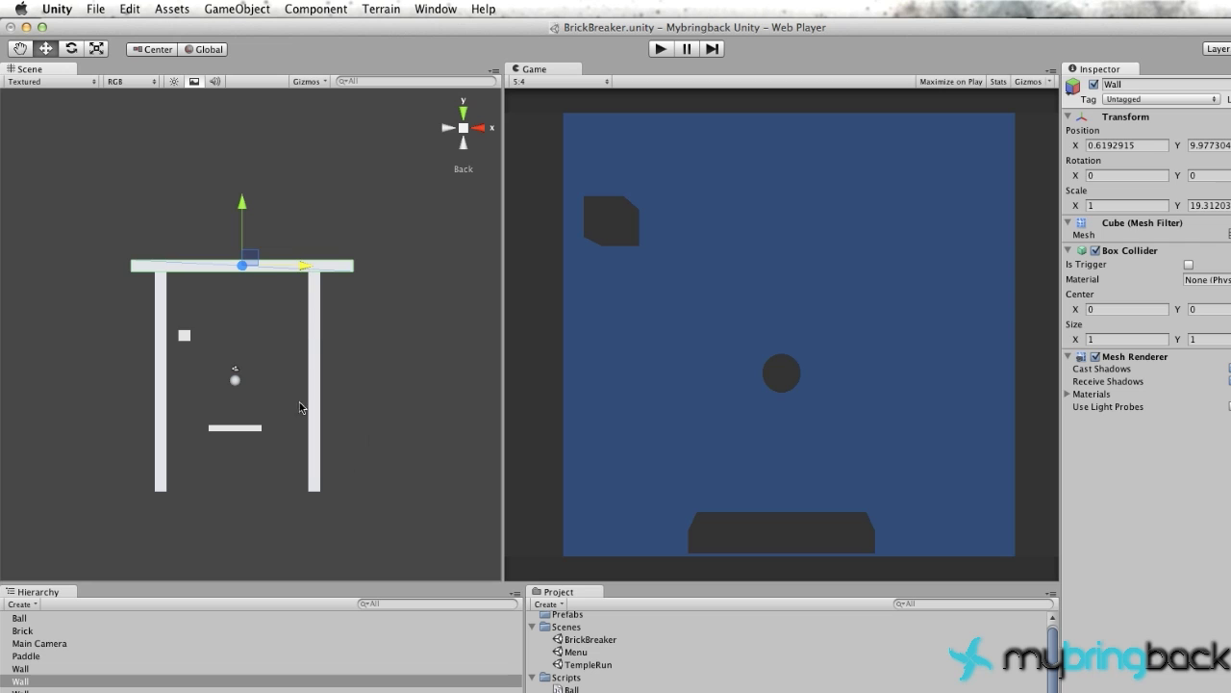
click(662, 53)
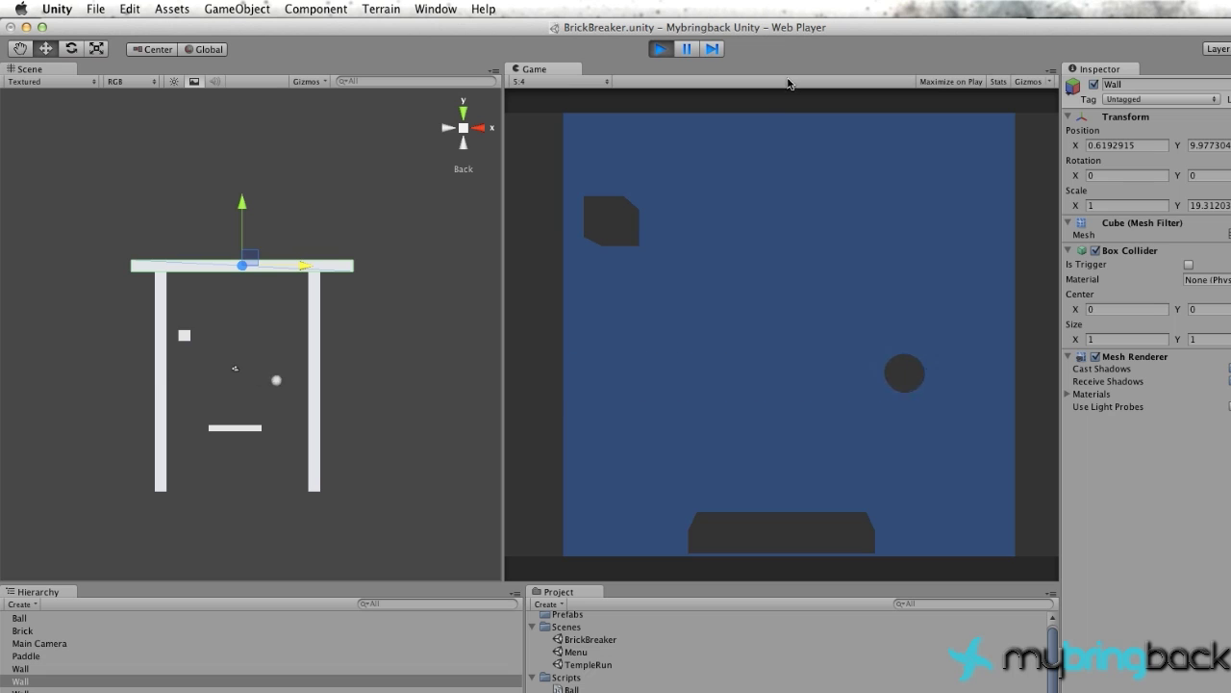
Step: Nudge the right Wall further right and preview the Game view at 16:9
click(311, 329)
mouse_move(372, 382)
mouse_down()
mouse_move(394, 385)
mouse_move(374, 380)
mouse_up()
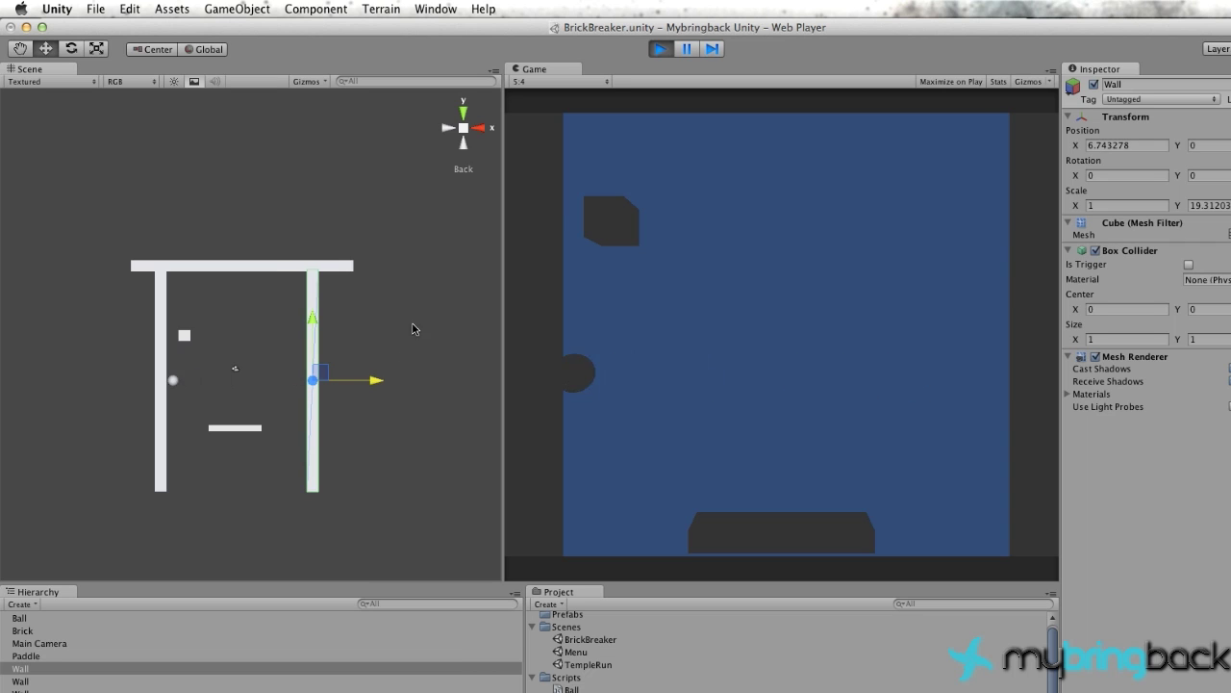
click(595, 81)
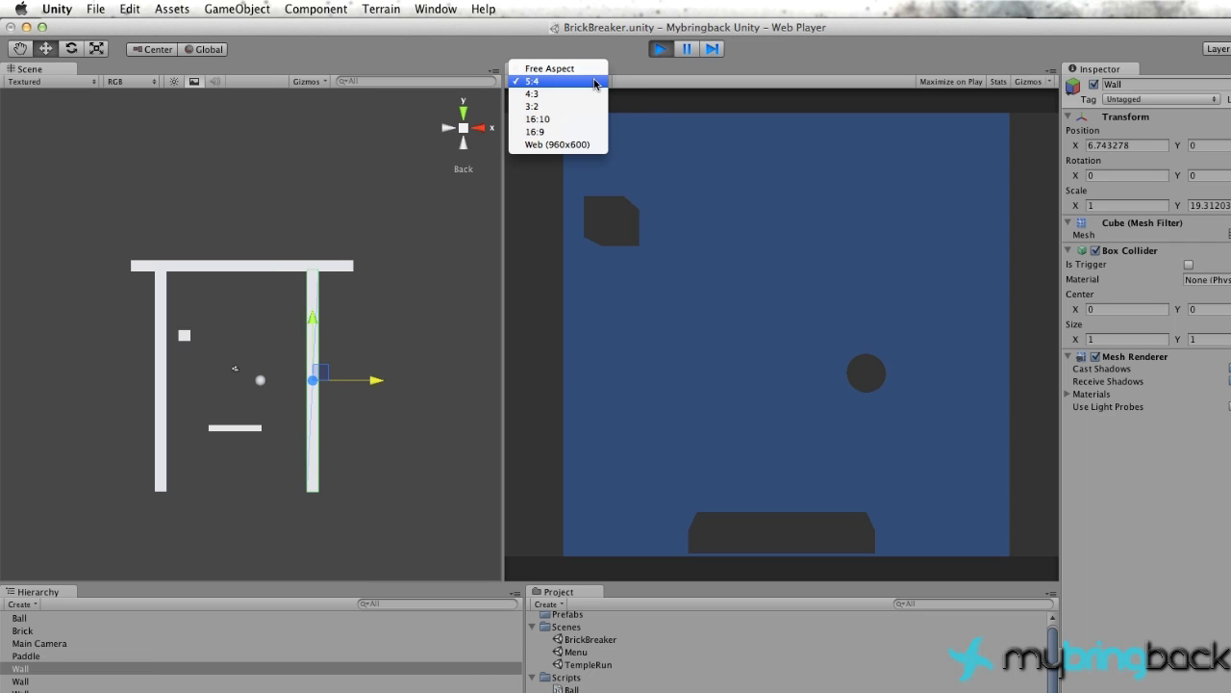
click(546, 135)
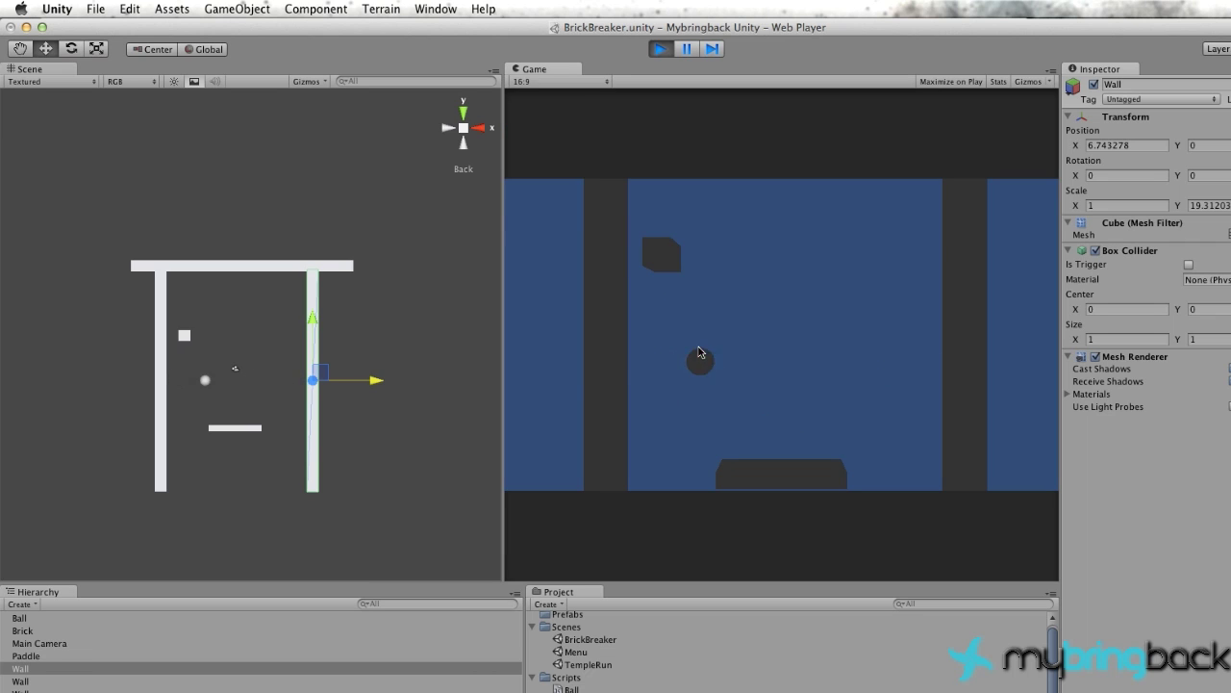
Step: Set the Game view aspect ratio back to 5:4
click(566, 82)
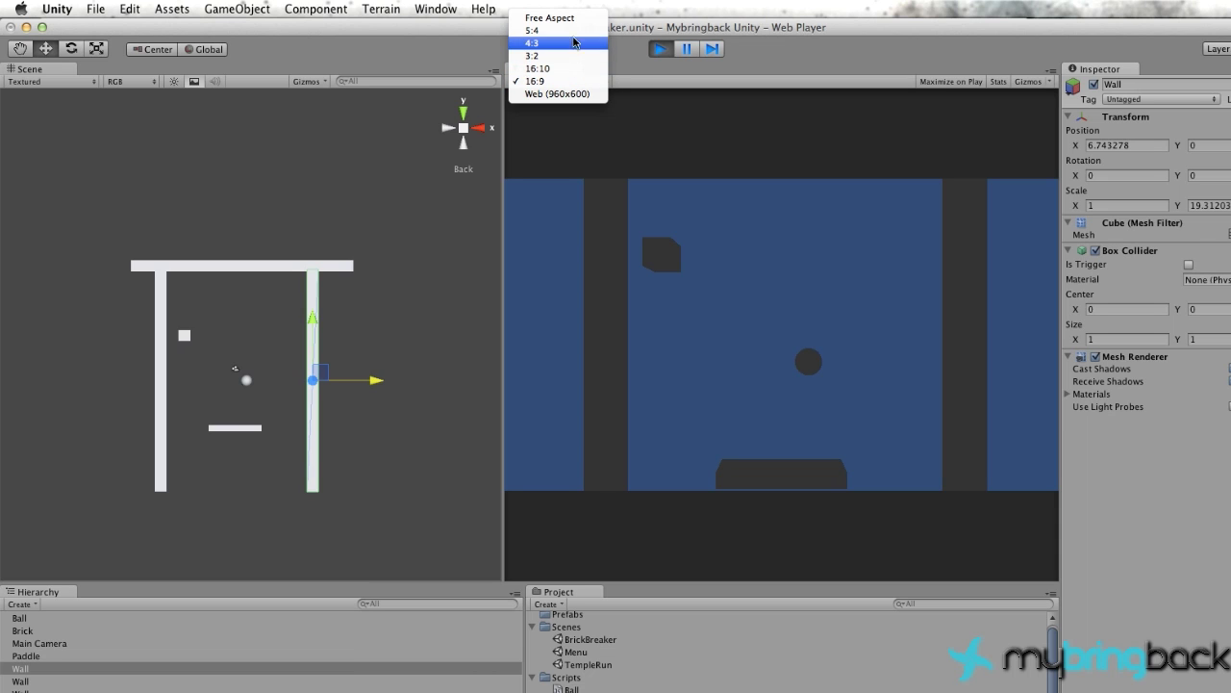
click(575, 31)
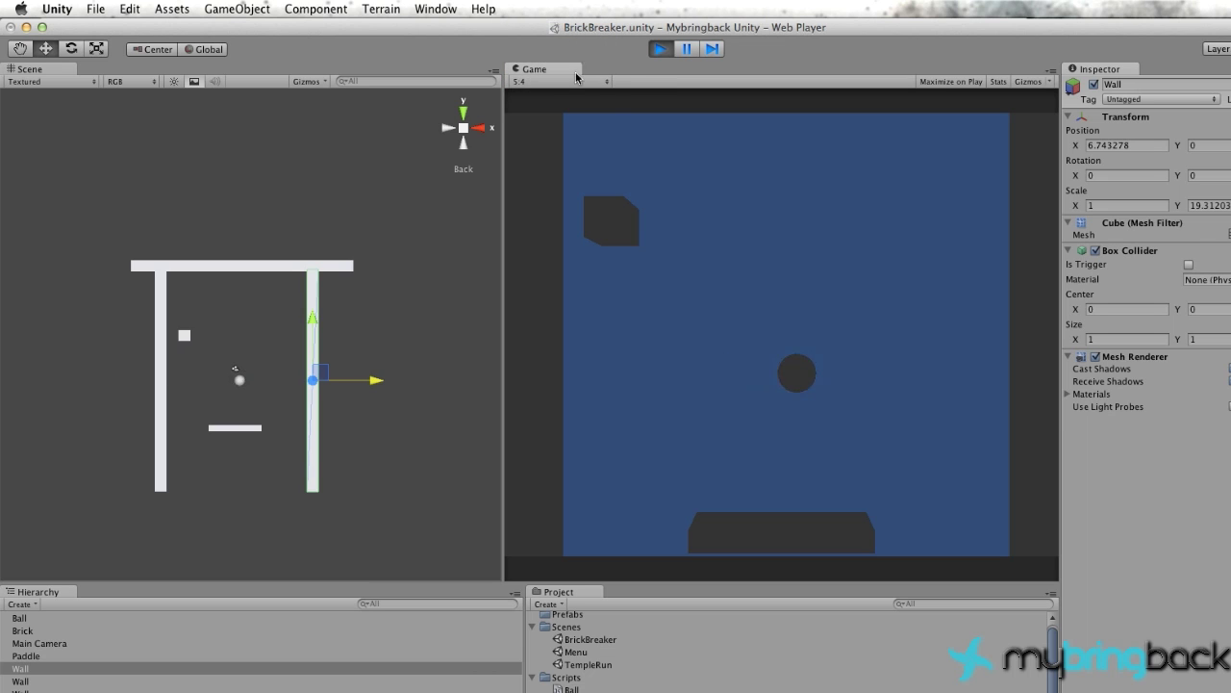
click(568, 82)
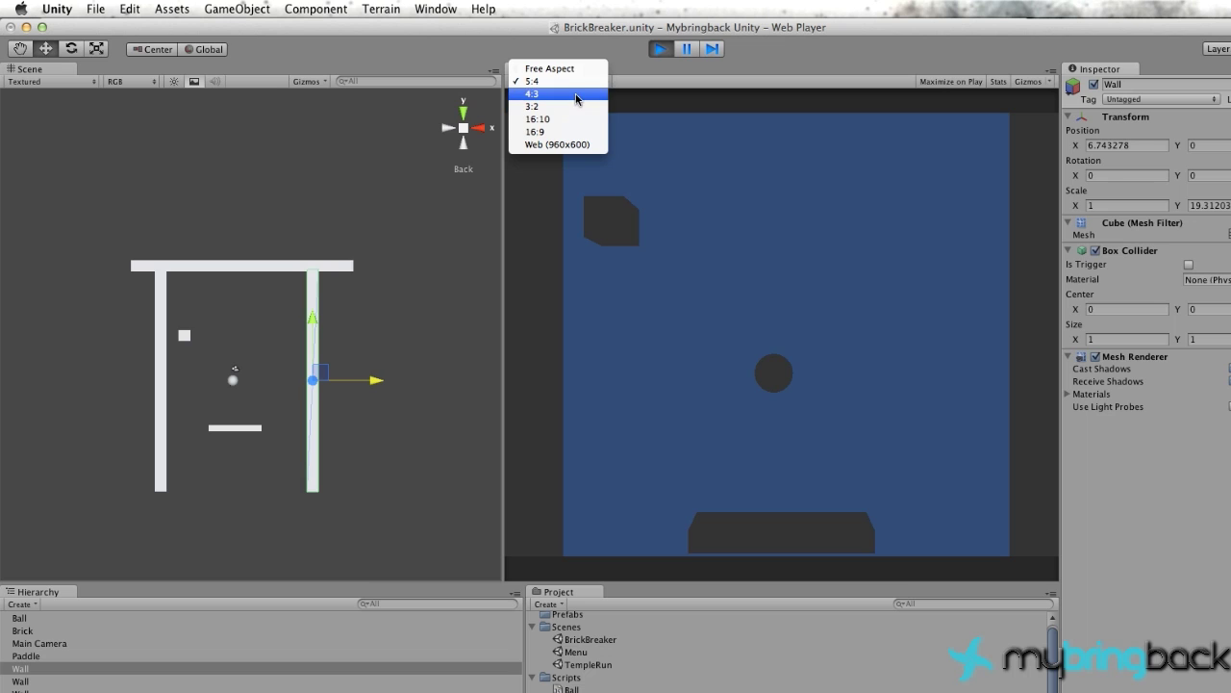
click(576, 88)
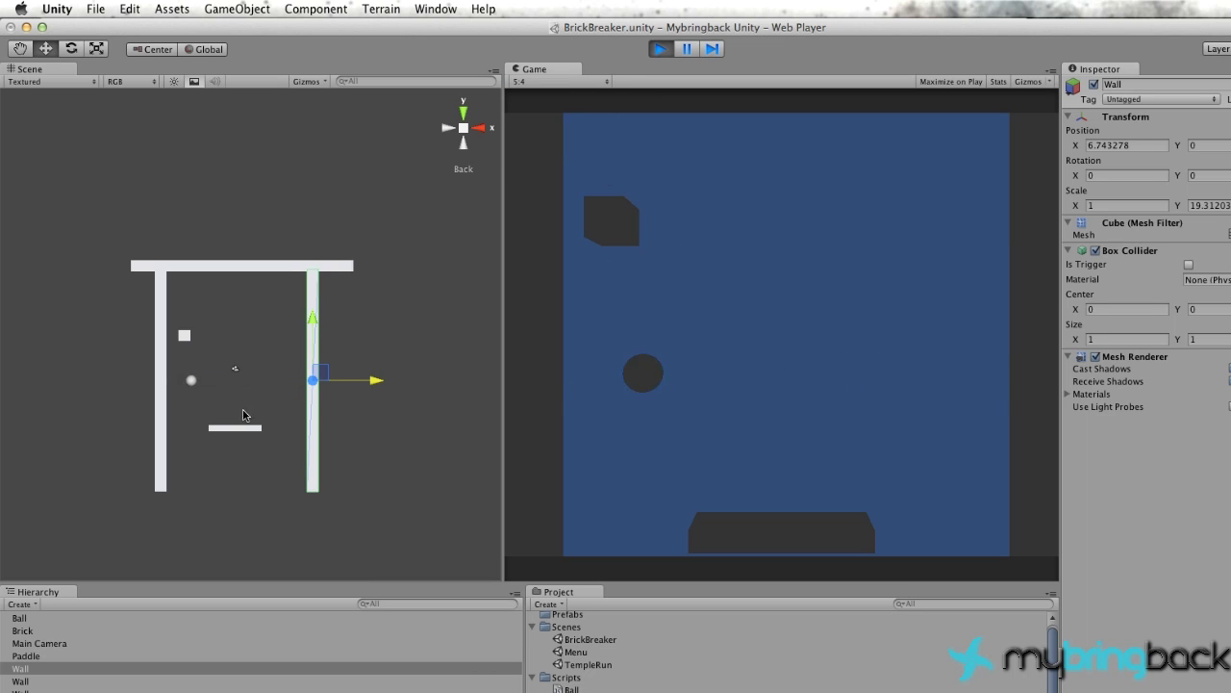
Step: Stop the game and set the Main Camera's Position Y to 0 and Z to -16
click(238, 375)
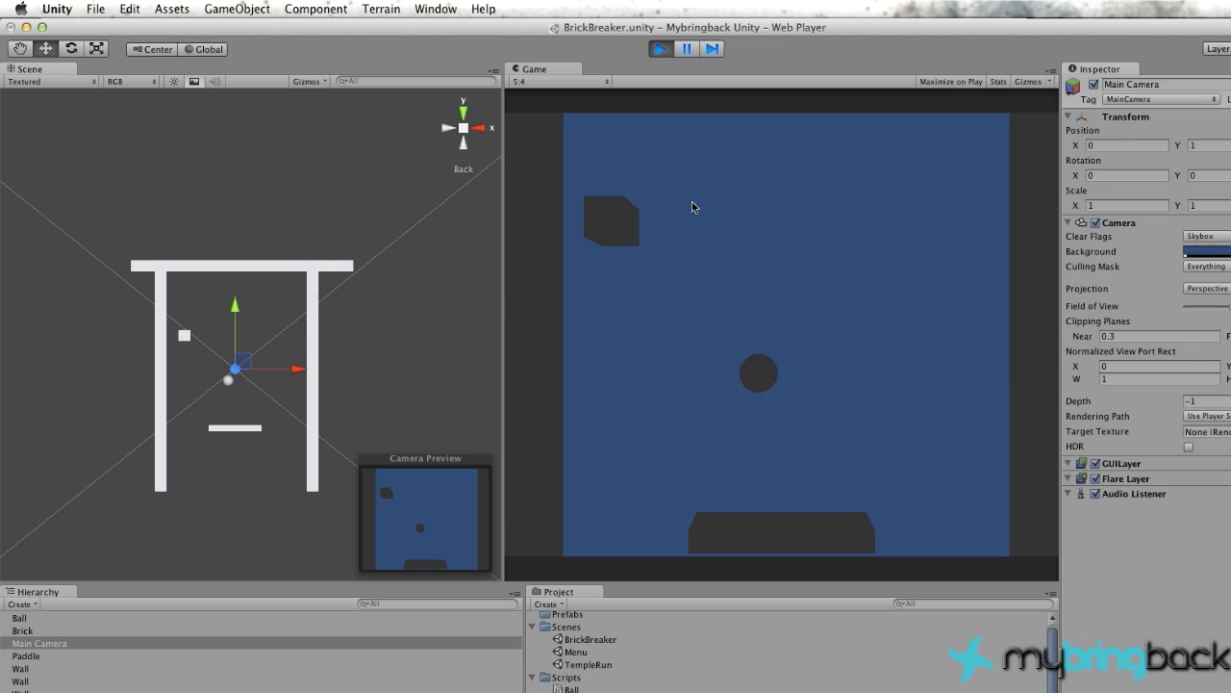
click(665, 49)
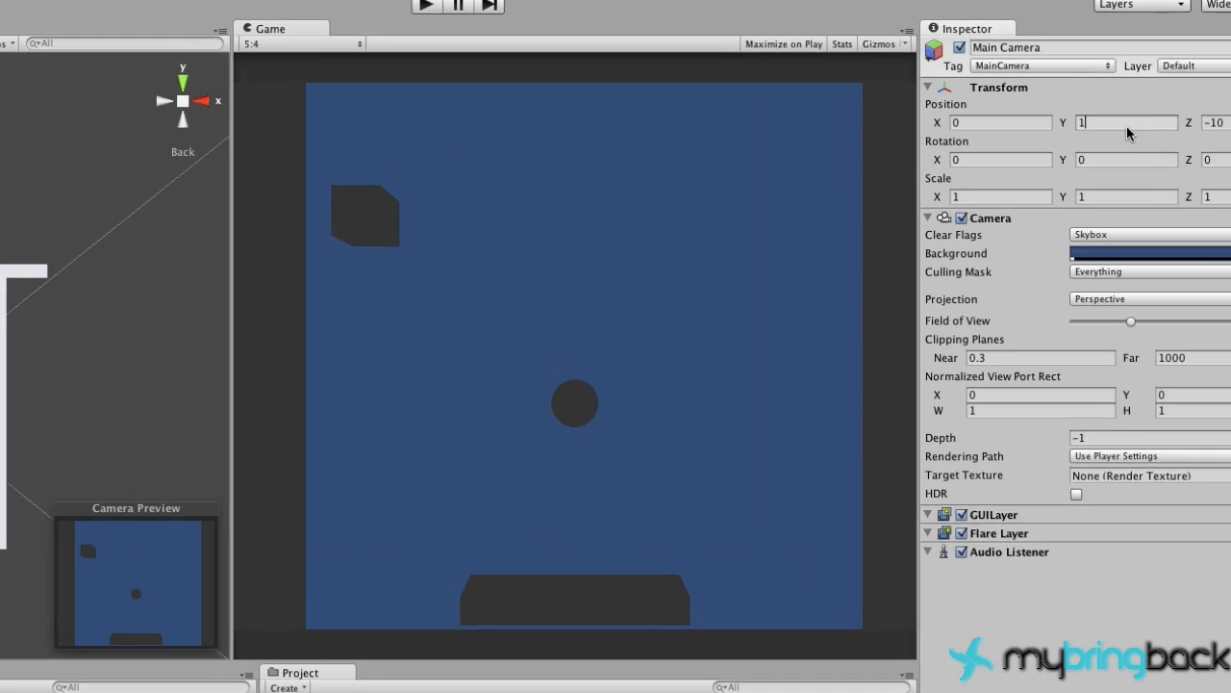
click(1220, 146)
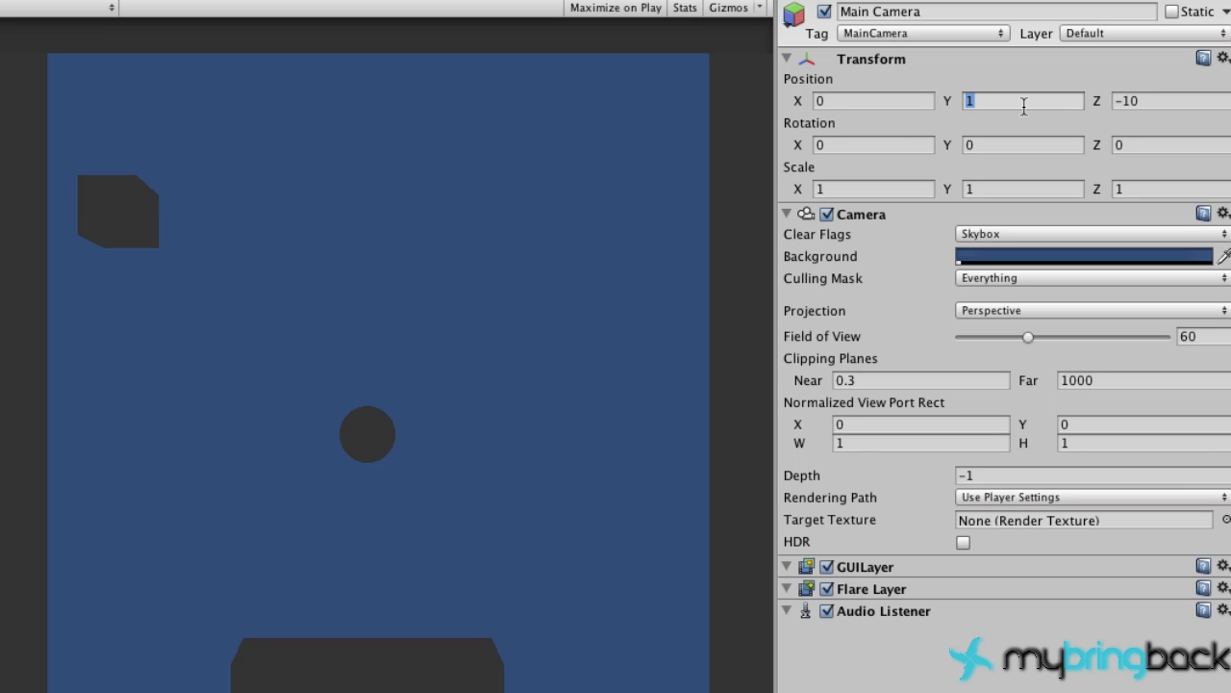
text(0)
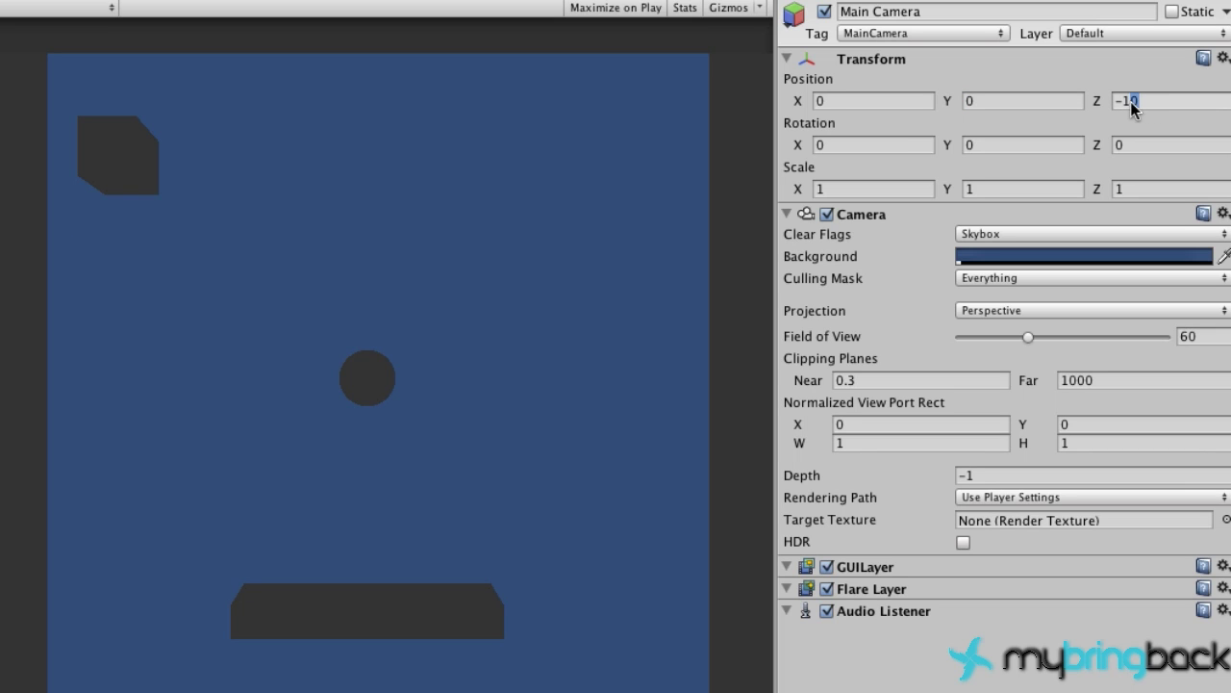
key(BackSpace)
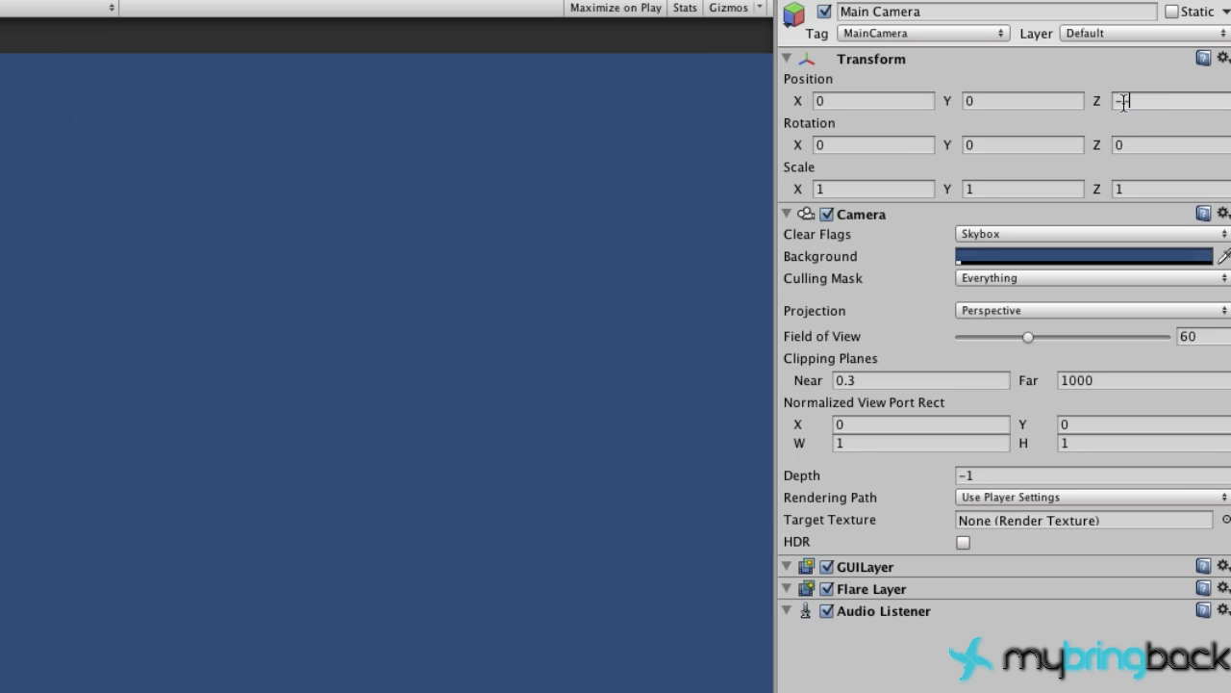
text(15)
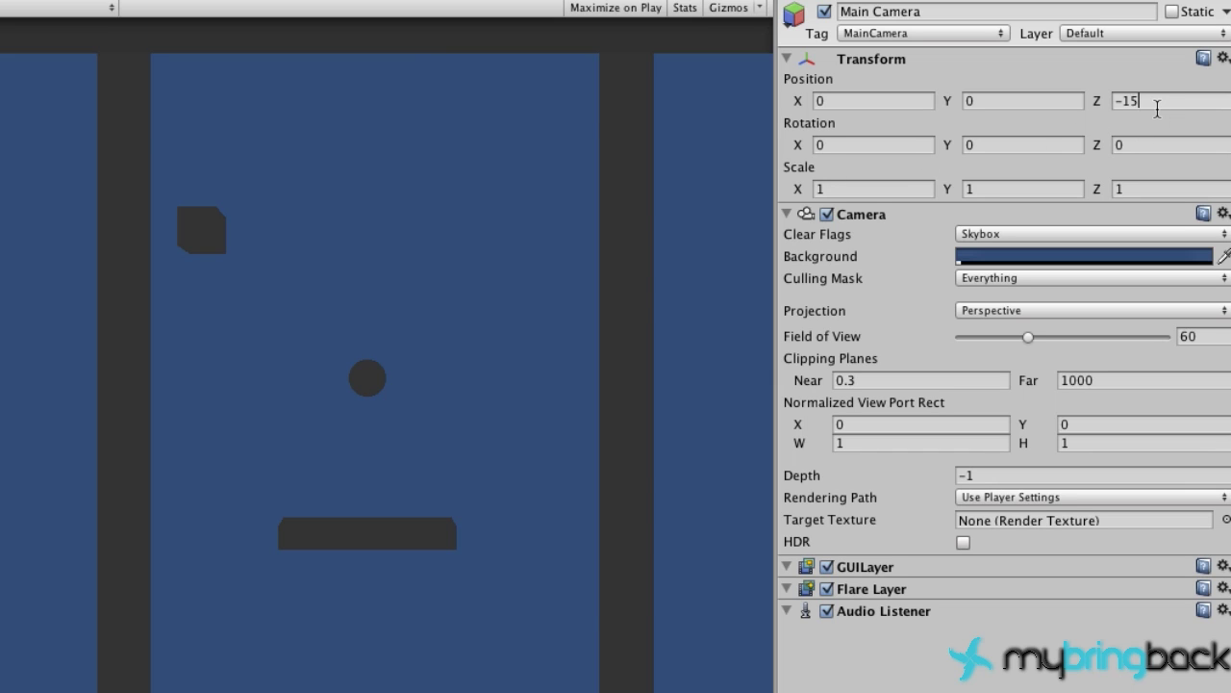
key(BackSpace)
text(7)
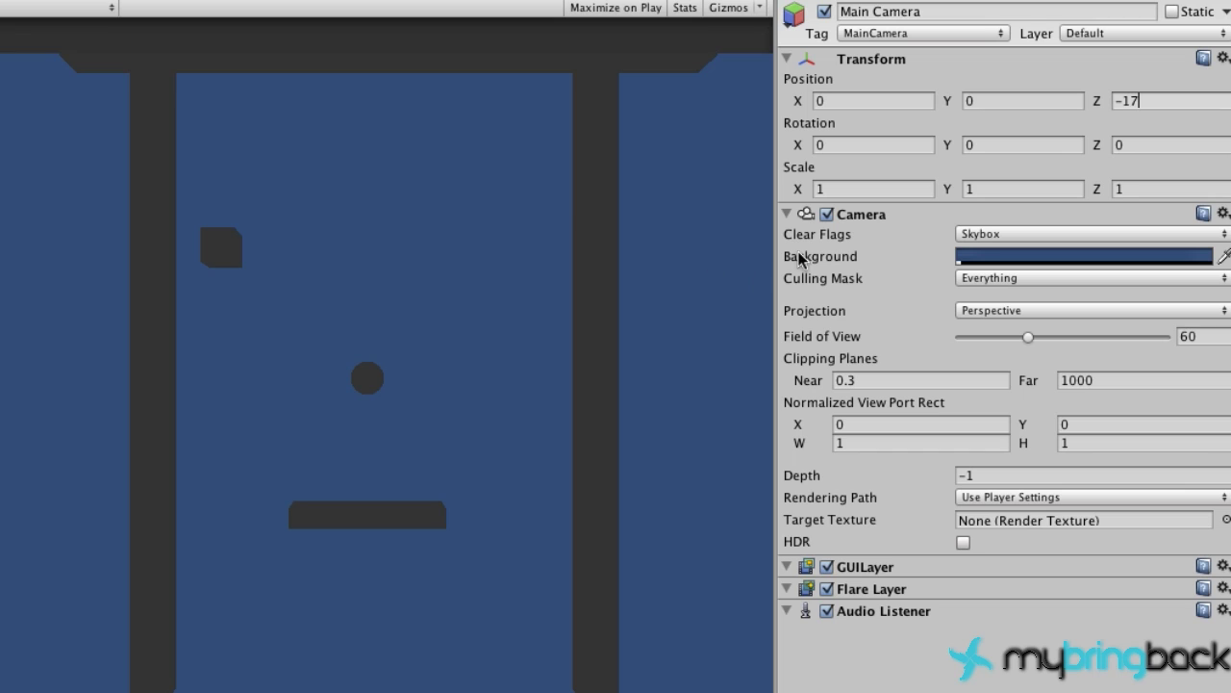
key(BackSpace)
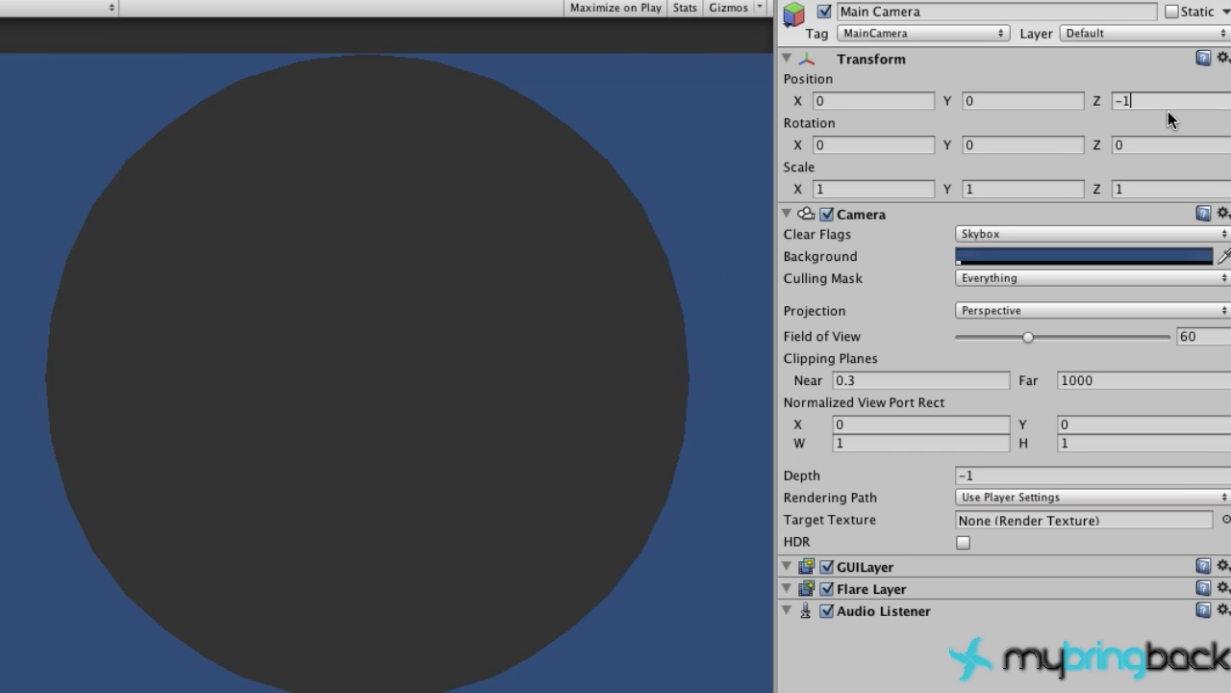
text(6)
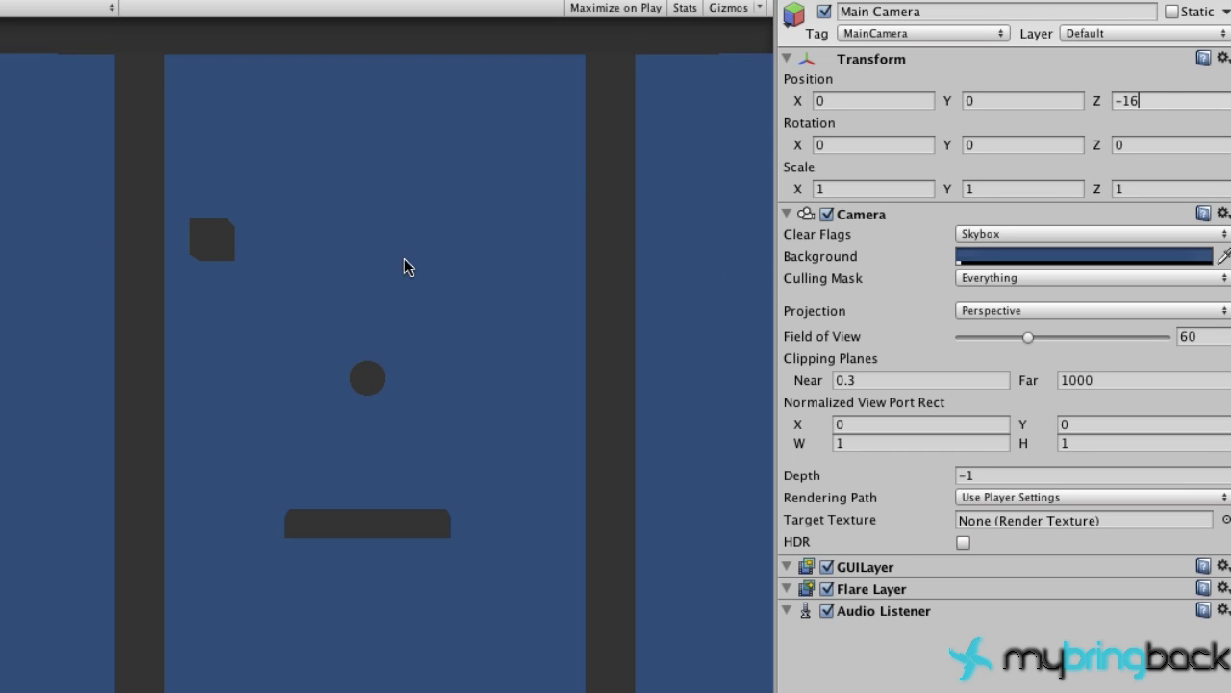